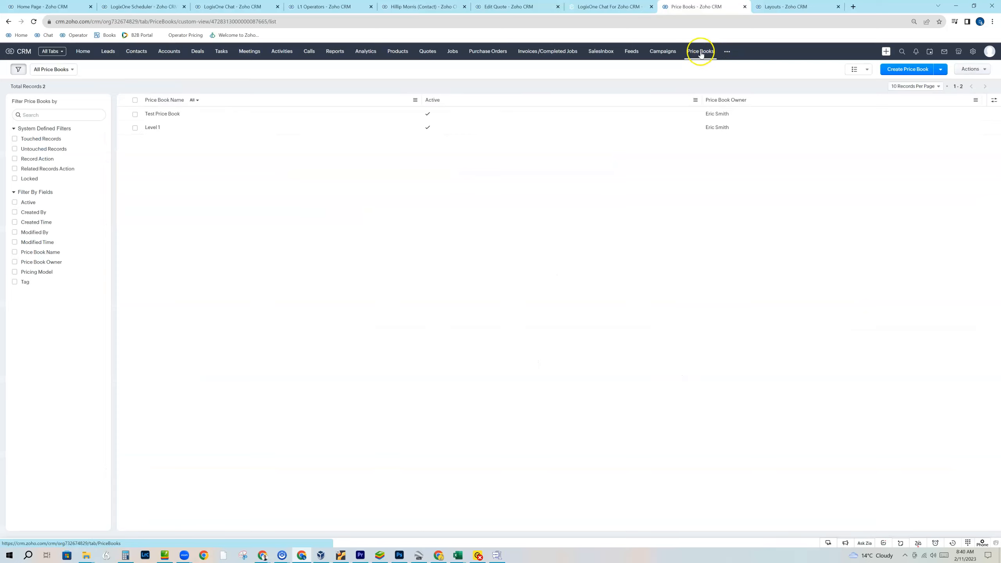
# Step: Open Test Price Book and view the list price set for Broken Glass Removal, leaving it unedited
pyautogui.click(162, 115)
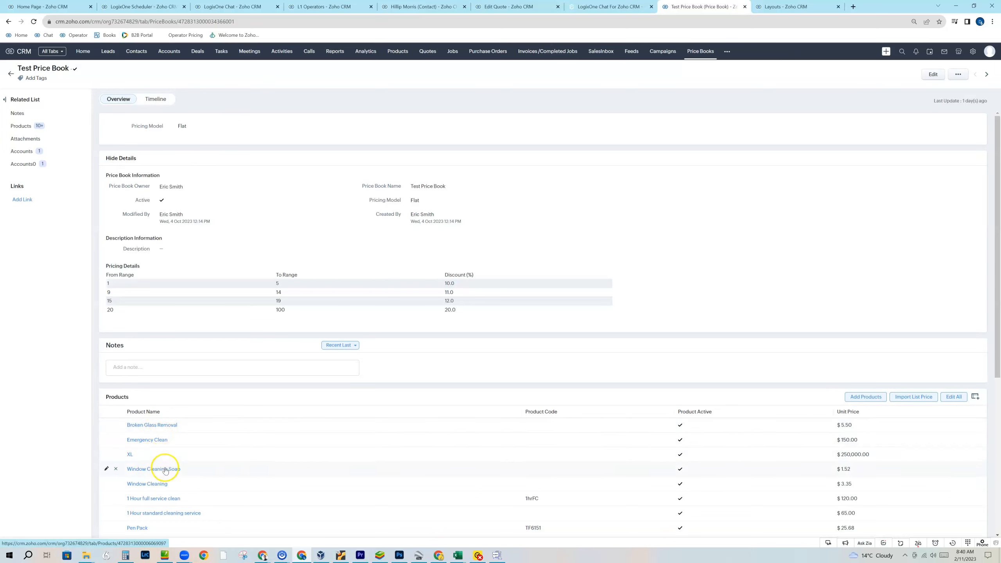
pyautogui.click(105, 425)
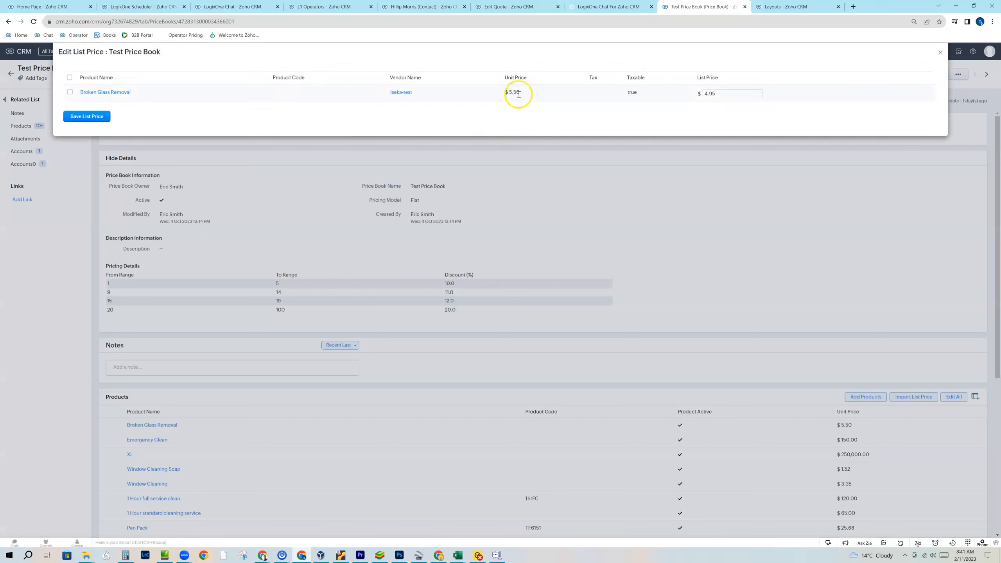
pyautogui.click(716, 97)
pyautogui.click(940, 52)
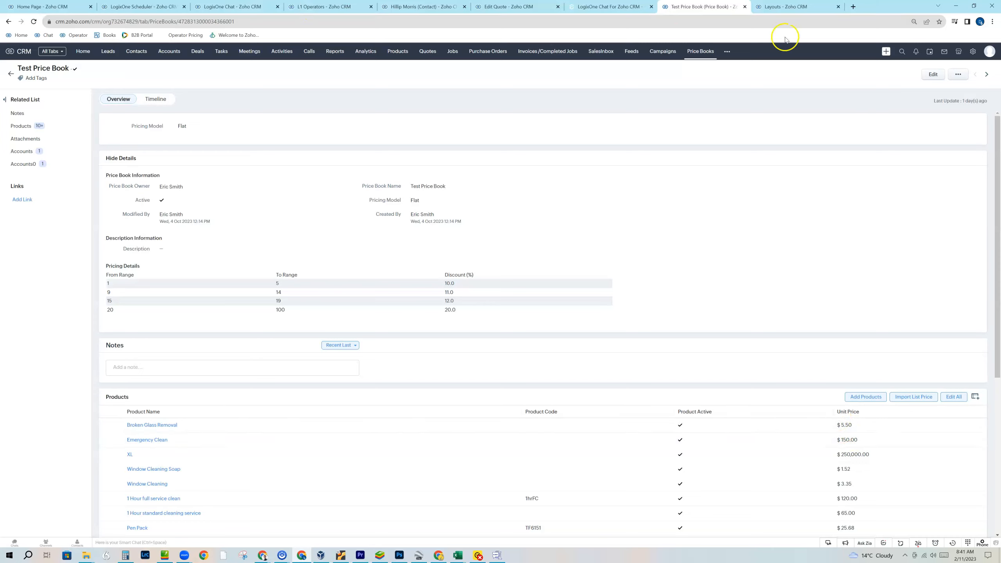
# Step: Start a new quote from the quotes list and enter "Test Price Books" as its subject
pyautogui.click(802, 10)
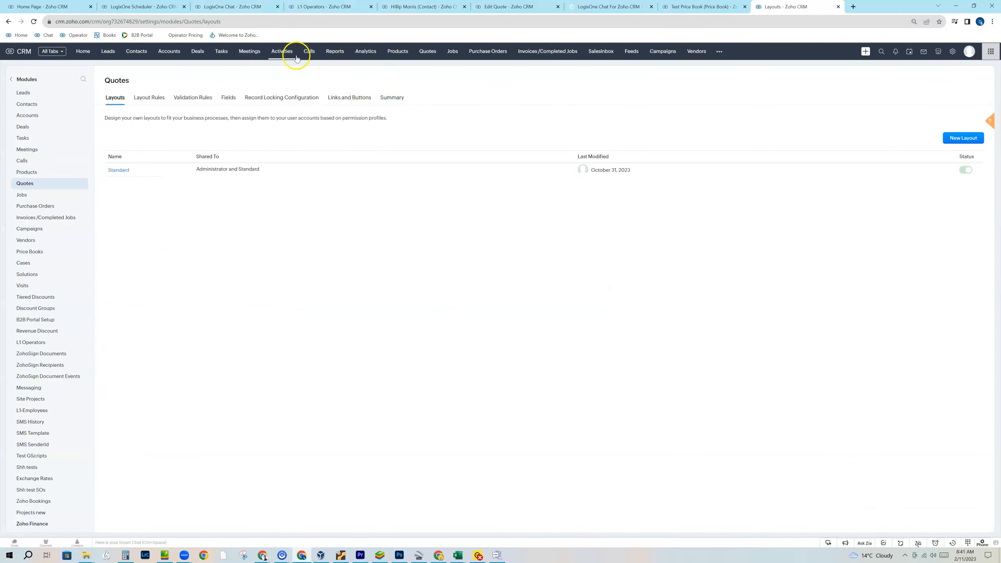
pyautogui.click(429, 50)
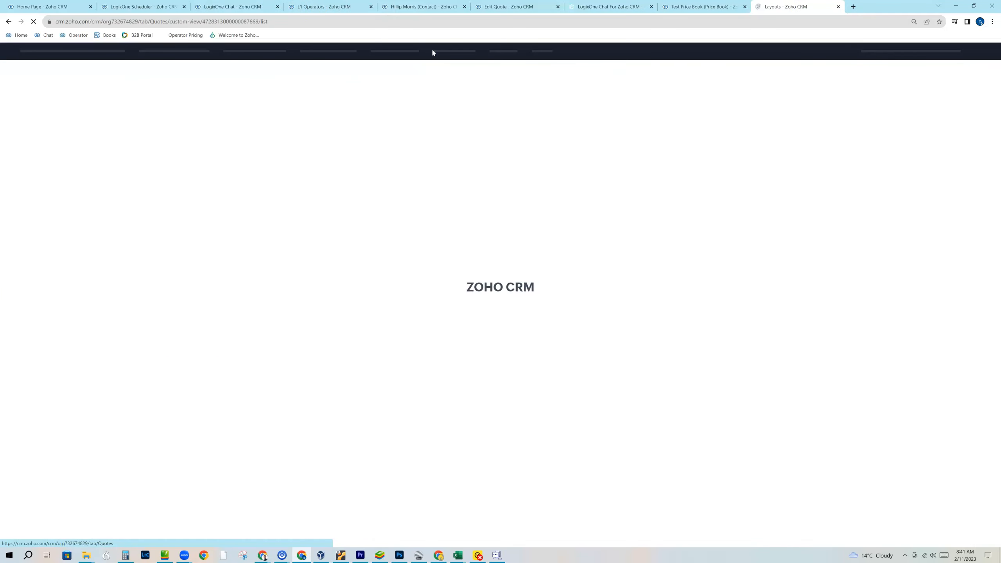
pyautogui.click(431, 53)
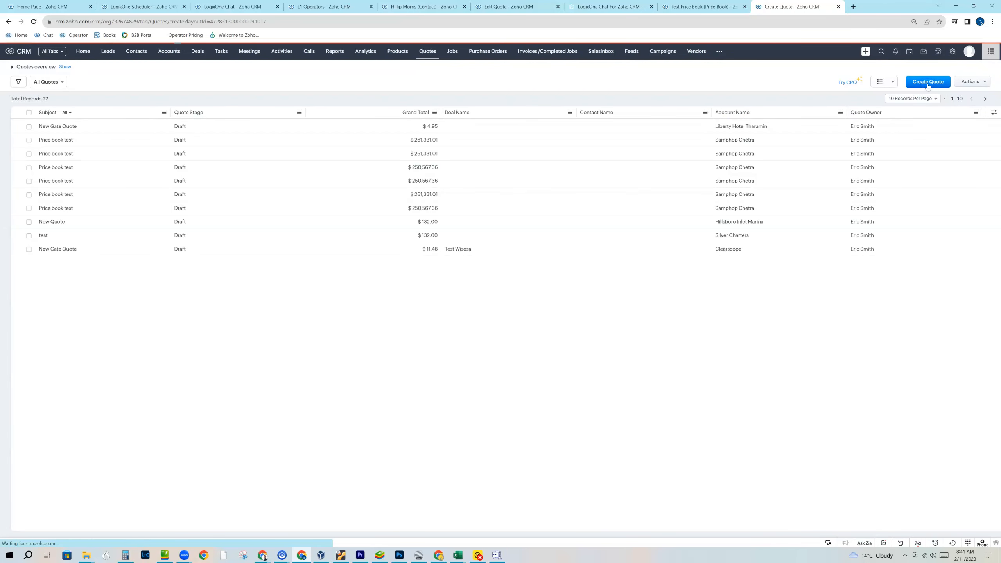
pyautogui.click(155, 140)
pyautogui.write('Test Price')
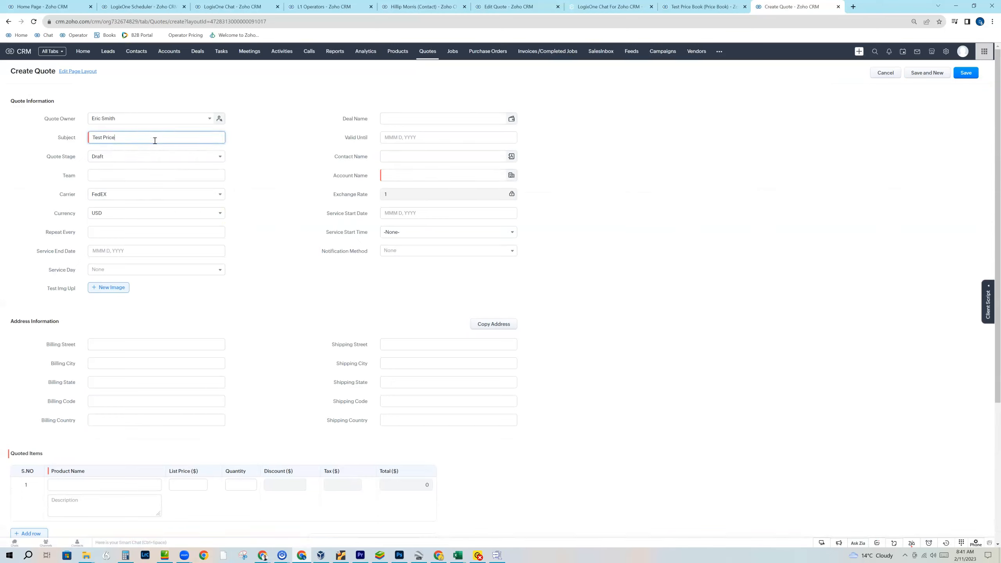
pyautogui.write(' Books')
# Step: Set the account name of the new quote to UFINE
pyautogui.click(302, 313)
pyautogui.scroll(-1, 302, 314)
pyautogui.click(442, 134)
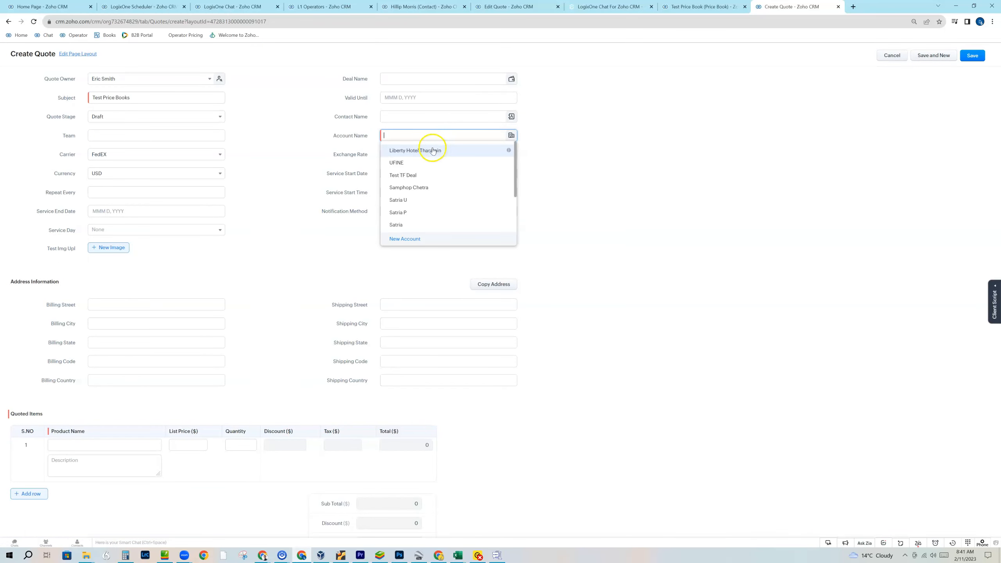
pyautogui.click(397, 162)
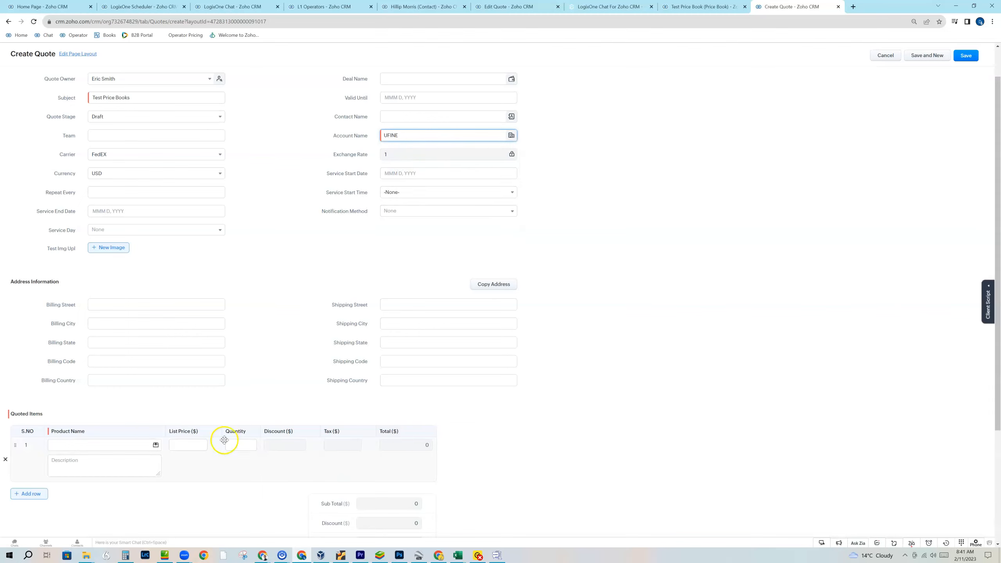
# Step: Add 1 Hour full service clean (1hrFC) as the first quoted item and apply Test Price Book to its list price
pyautogui.click(116, 447)
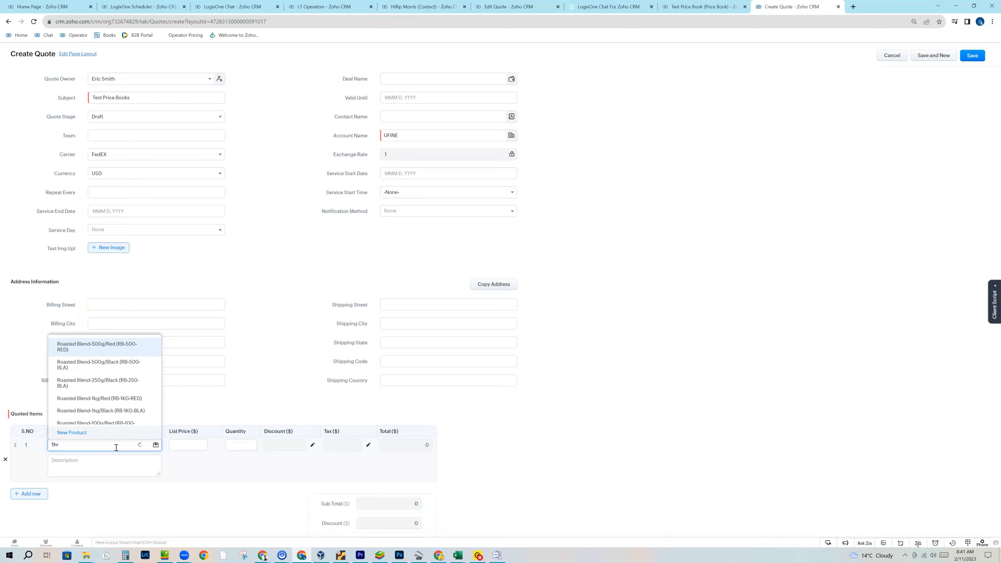
pyautogui.click(111, 404)
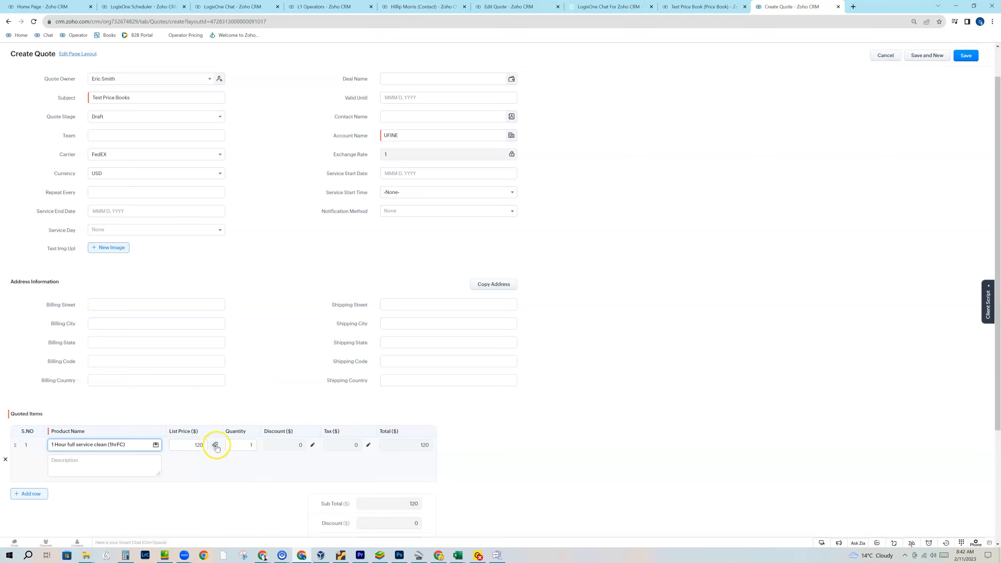
pyautogui.click(215, 445)
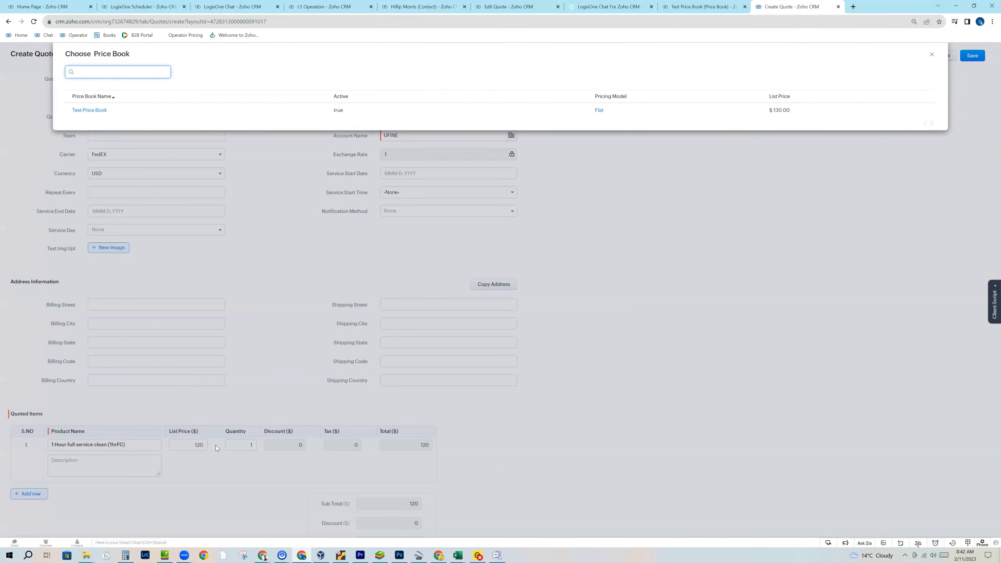
pyautogui.click(77, 108)
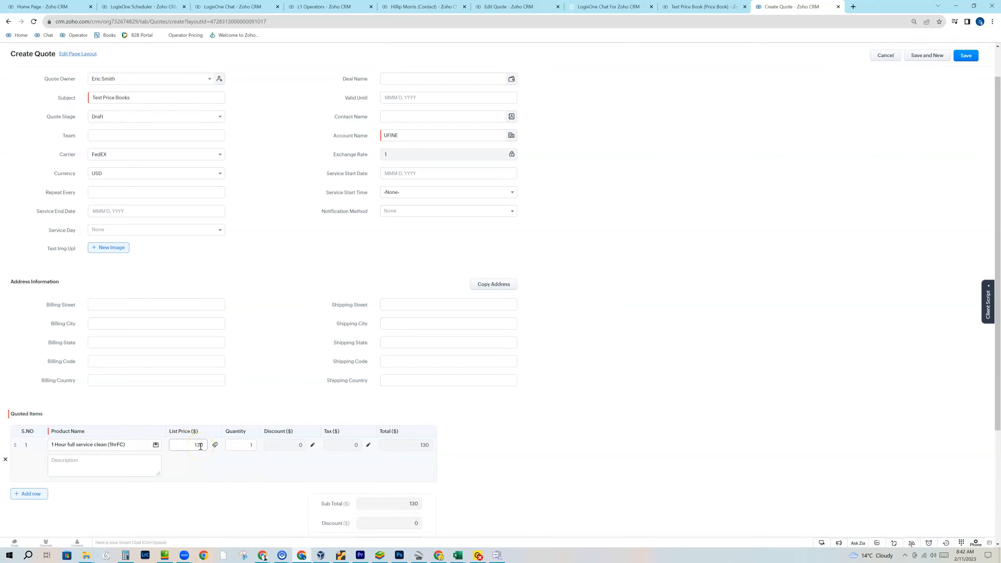
# Step: Add a second quoted item for Broken Glass Removal and apply Test Price Book to its list price
pyautogui.click(29, 493)
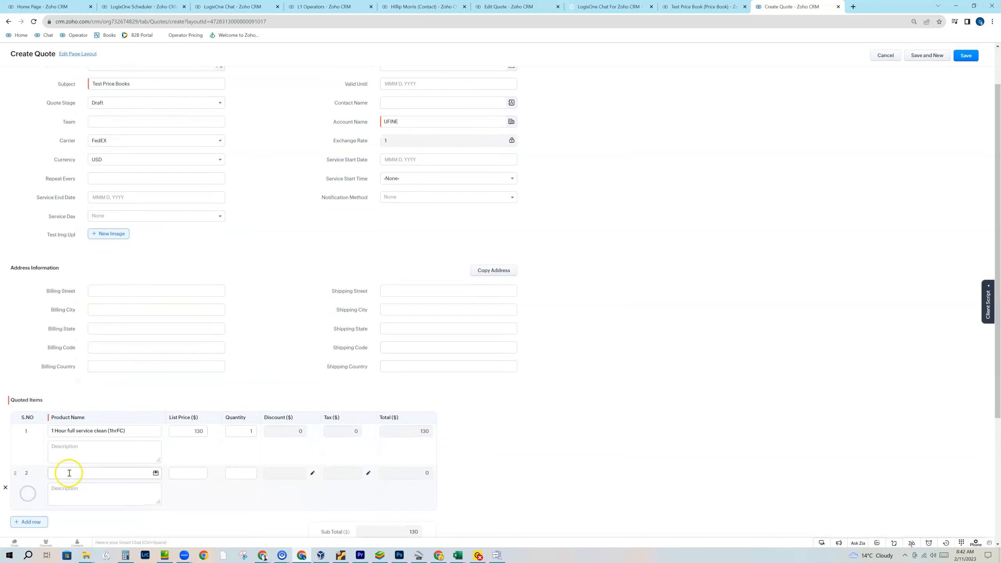
pyautogui.click(71, 475)
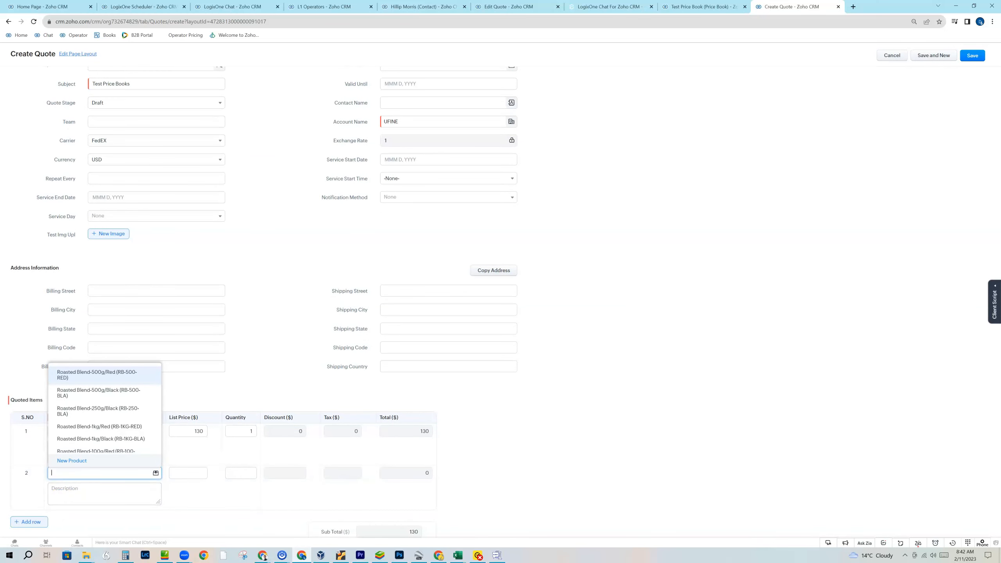
pyautogui.click(59, 472)
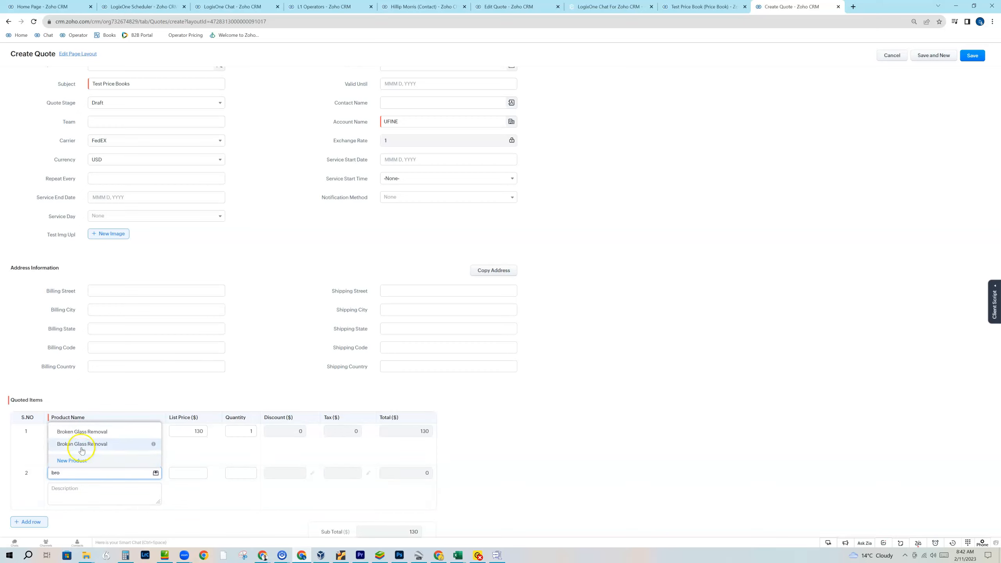
pyautogui.click(81, 431)
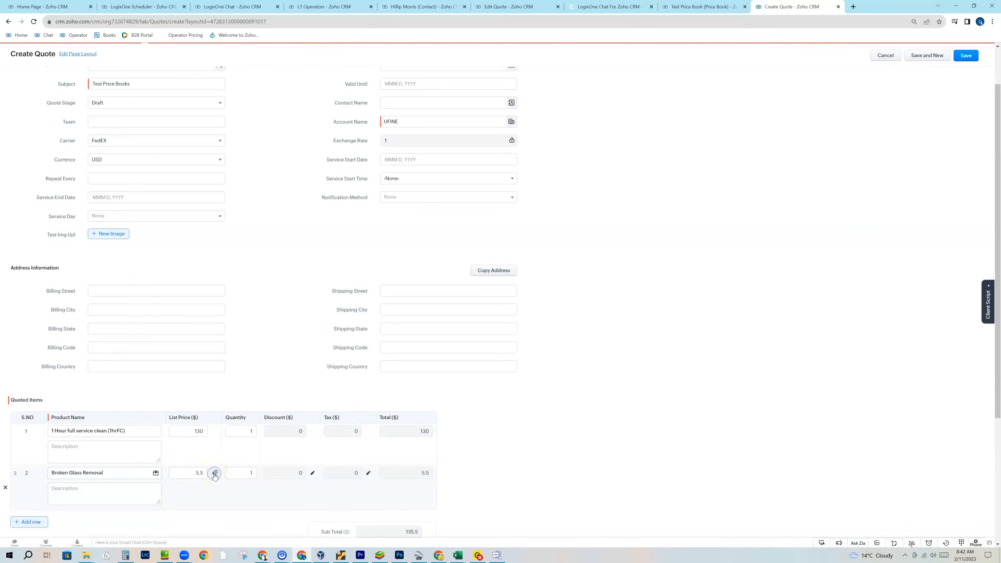
pyautogui.click(215, 473)
pyautogui.click(89, 110)
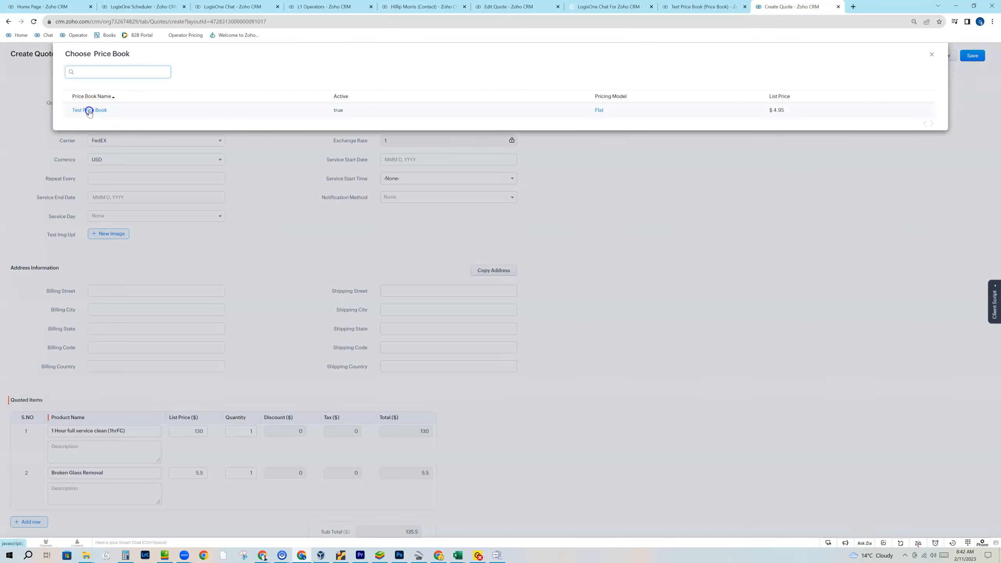
# Step: Review the new quote's items and totals, and close it without saving
pyautogui.scroll(-2, 209, 454)
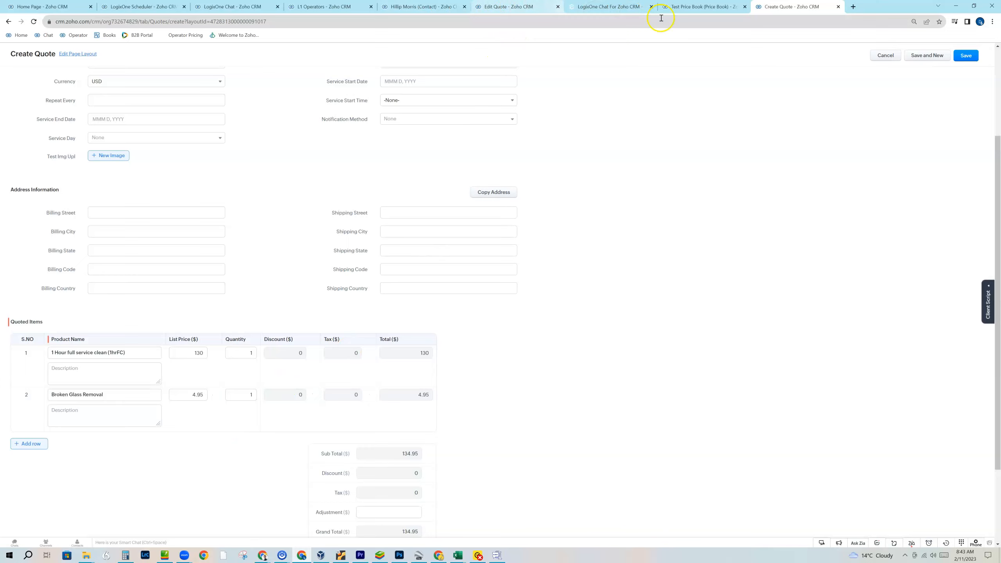
pyautogui.scroll(4, 283, 213)
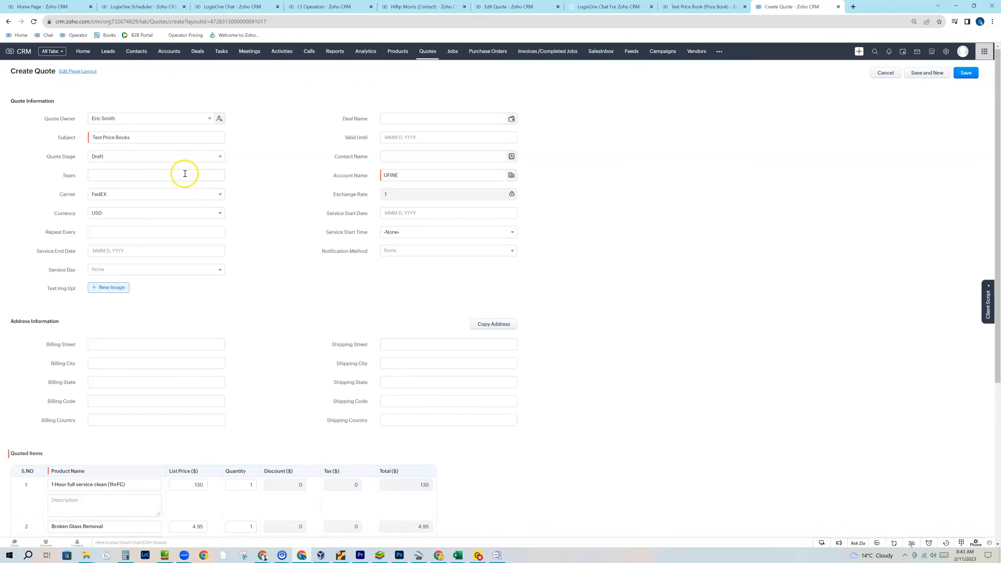
pyautogui.click(838, 6)
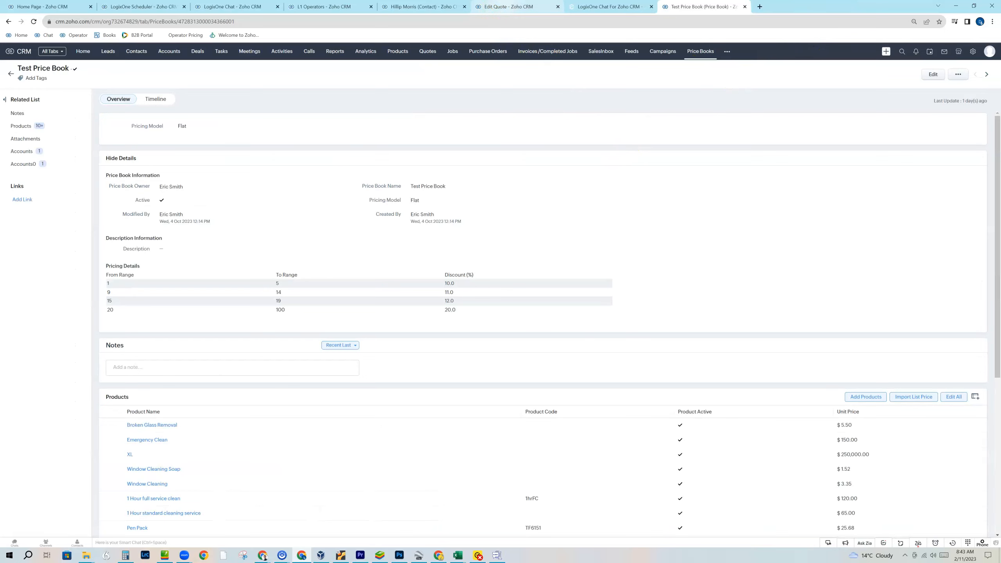
# Step: Switch to the open New Gate Quote and examine its account name, quoted items and list prices
pyautogui.click(504, 8)
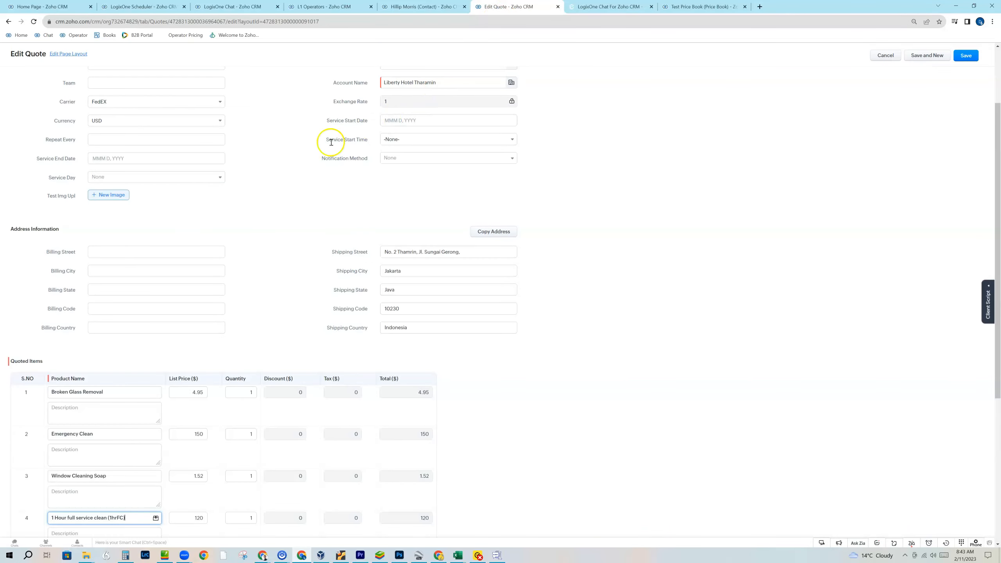
pyautogui.scroll(-1, 256, 219)
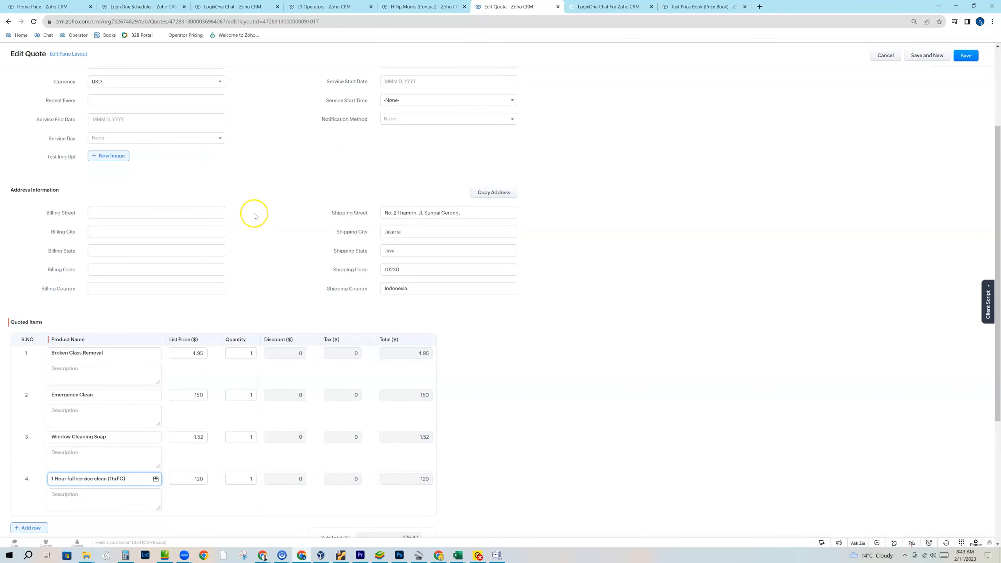
pyautogui.scroll(2, 255, 216)
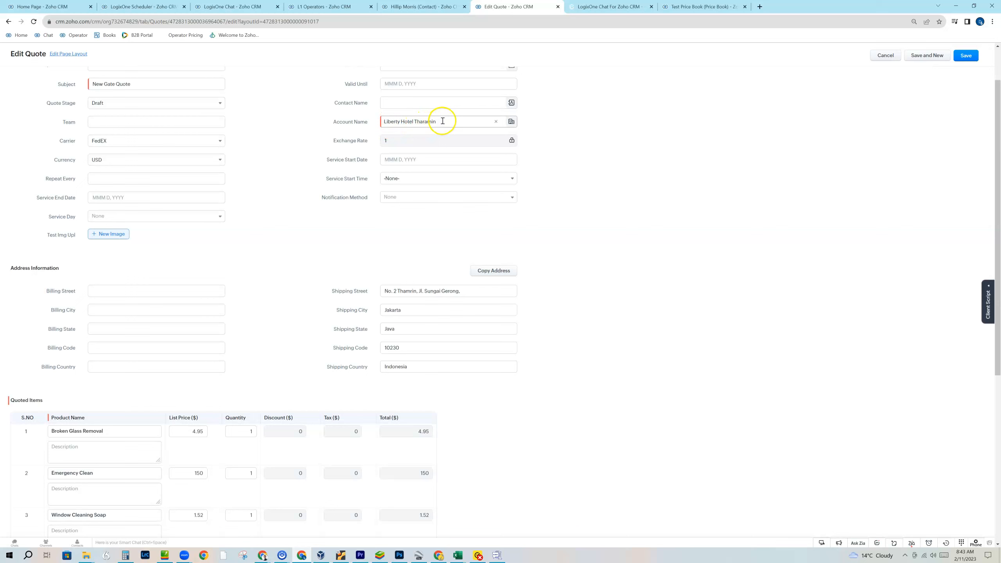
pyautogui.scroll(-2, 290, 223)
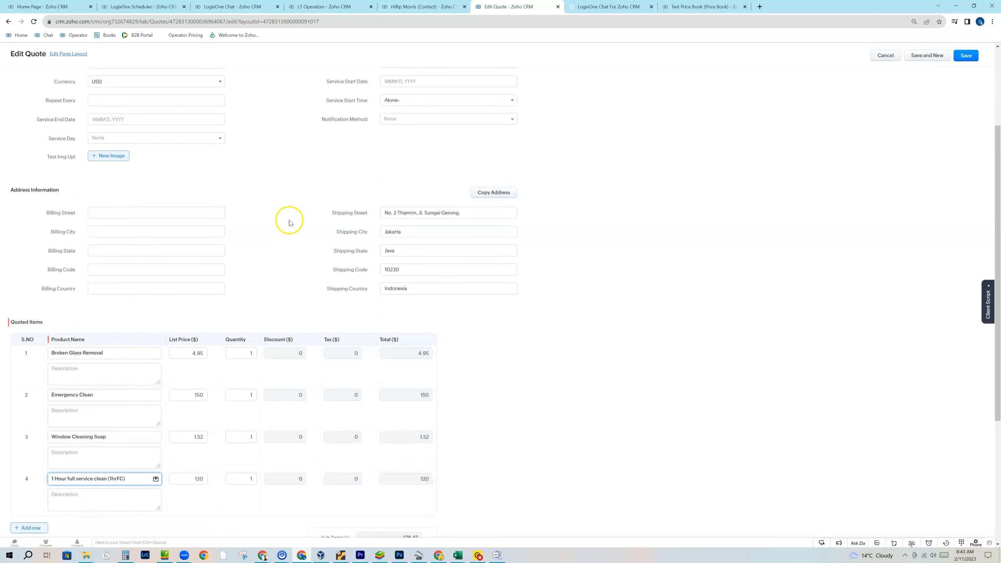
pyautogui.scroll(2, 276, 186)
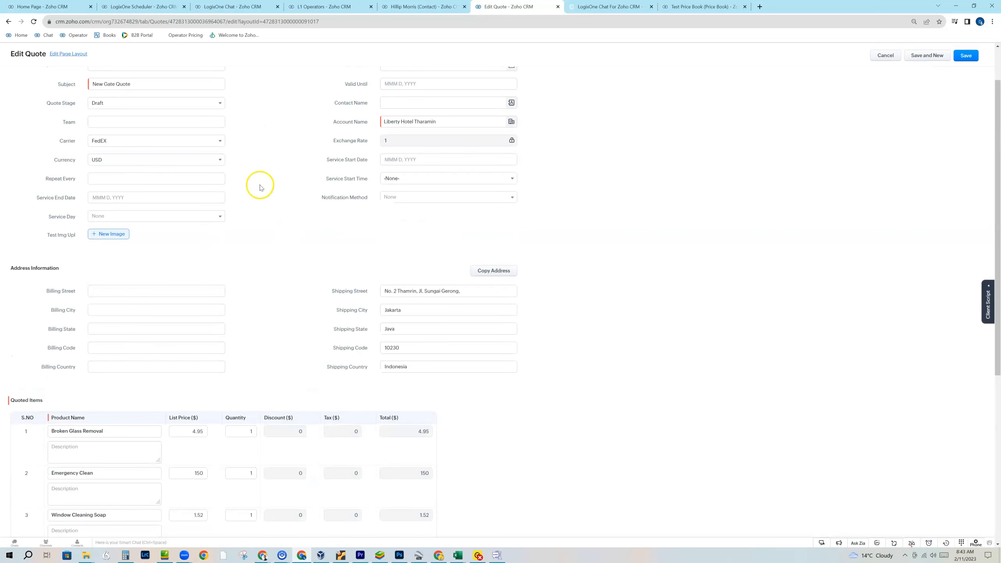
pyautogui.scroll(1, 280, 138)
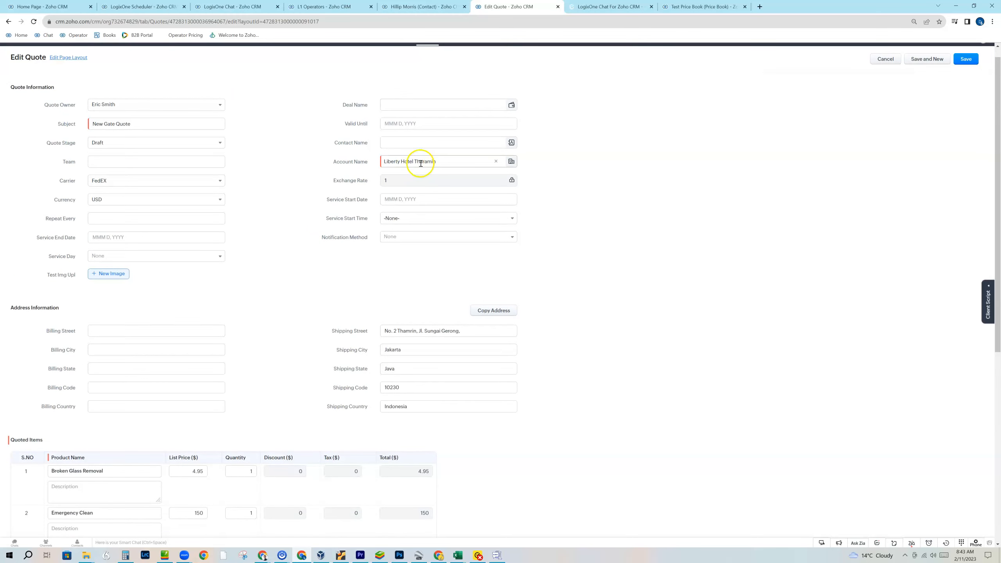
pyautogui.scroll(1, 434, 166)
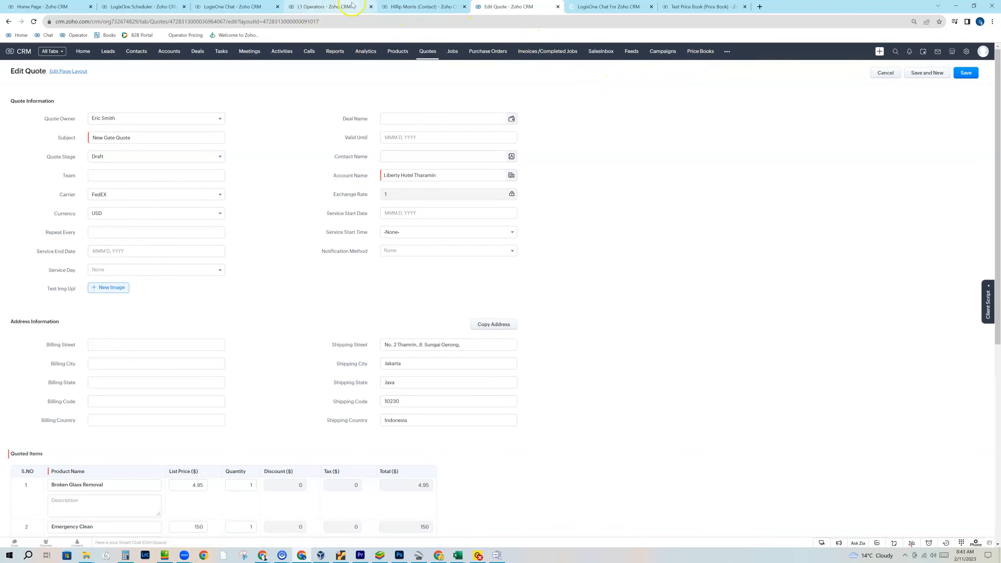
# Step: Open the Liberty Hotel Tharamin account record and examine its assigned price book fields
pyautogui.click(340, 8)
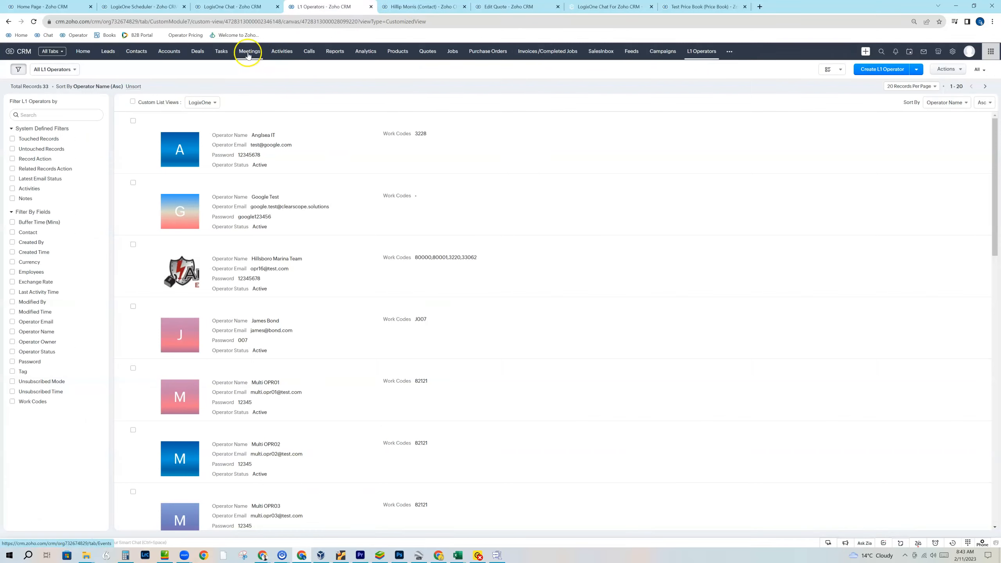
pyautogui.click(159, 53)
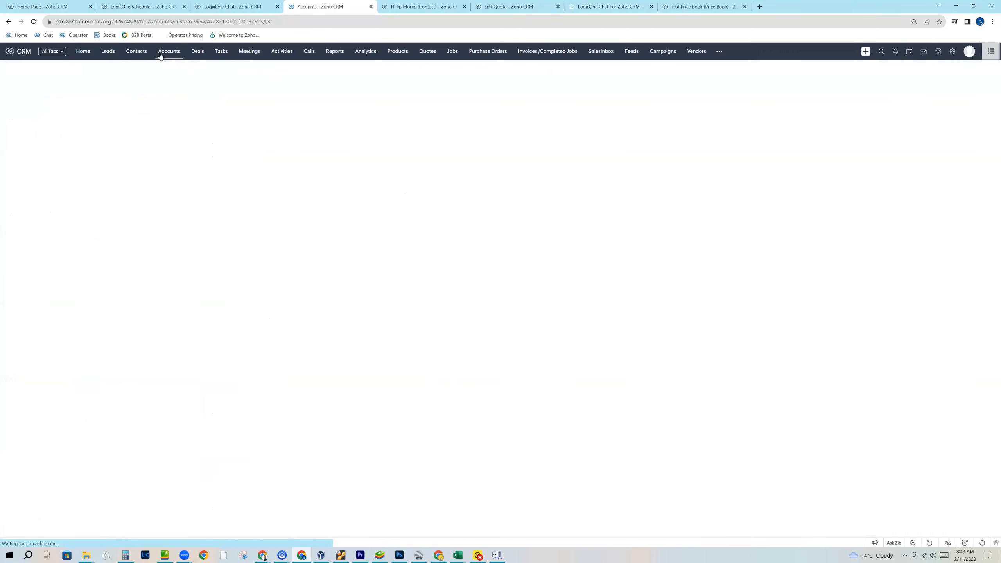
pyautogui.click(243, 114)
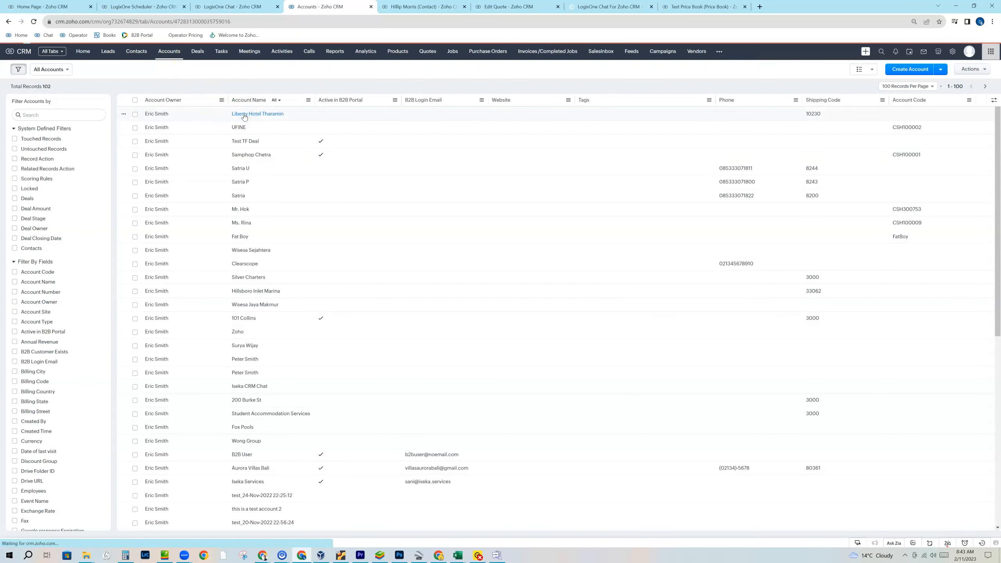
pyautogui.scroll(-3, 343, 368)
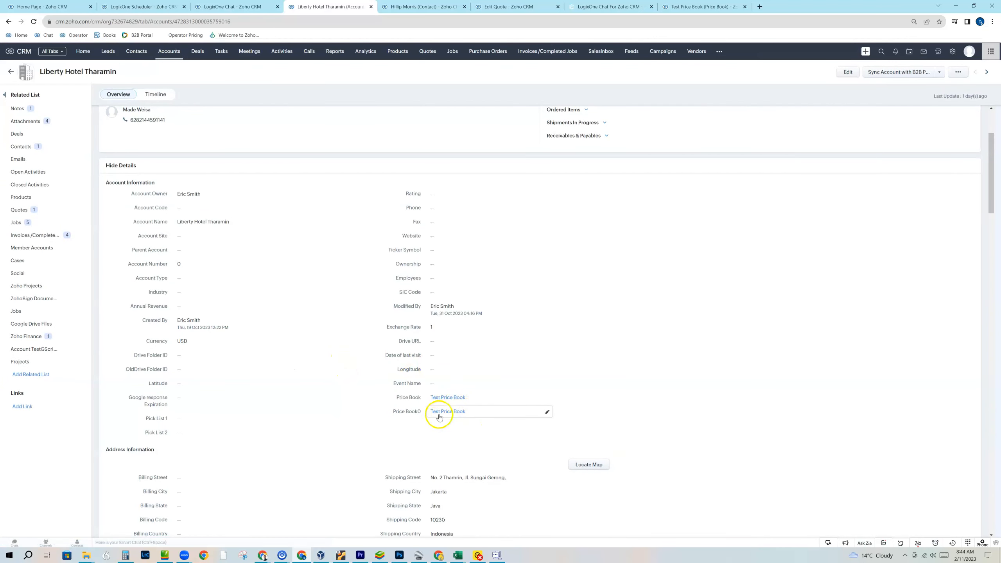
# Step: Open the price book linked in the account's Price Book0 field and review its pricing details and products
pyautogui.moveTo(452, 416)
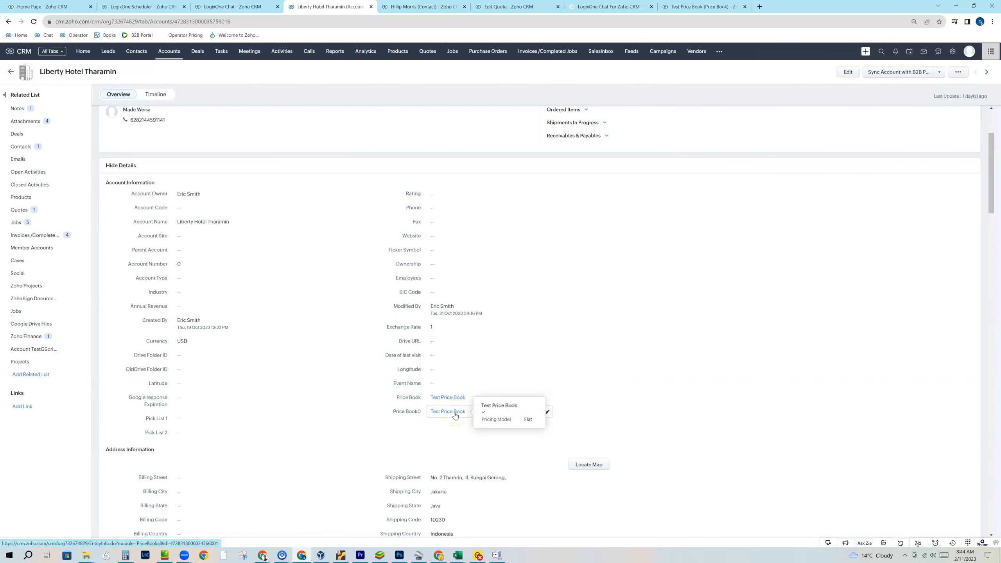
pyautogui.click(454, 412)
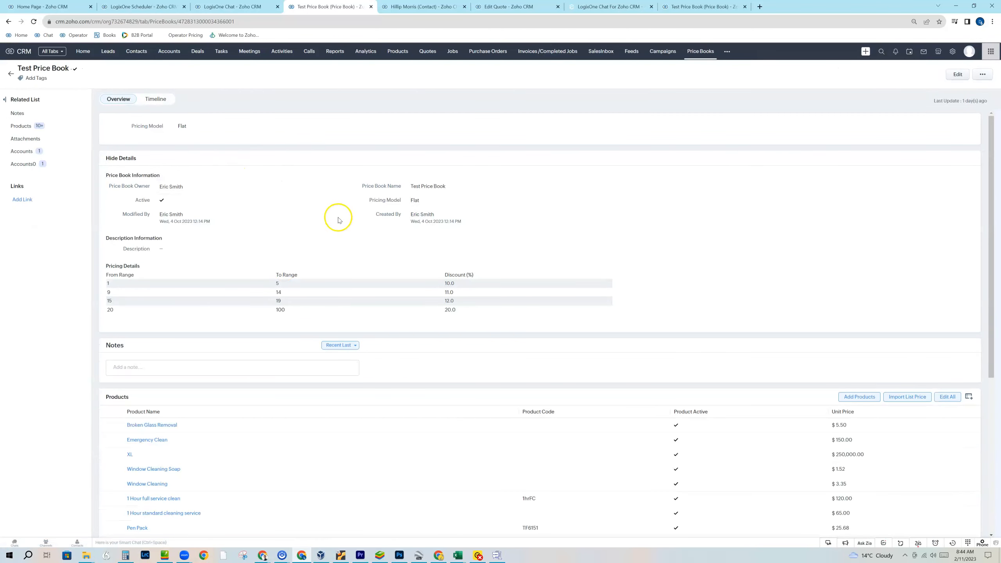
pyautogui.scroll(-1, 197, 448)
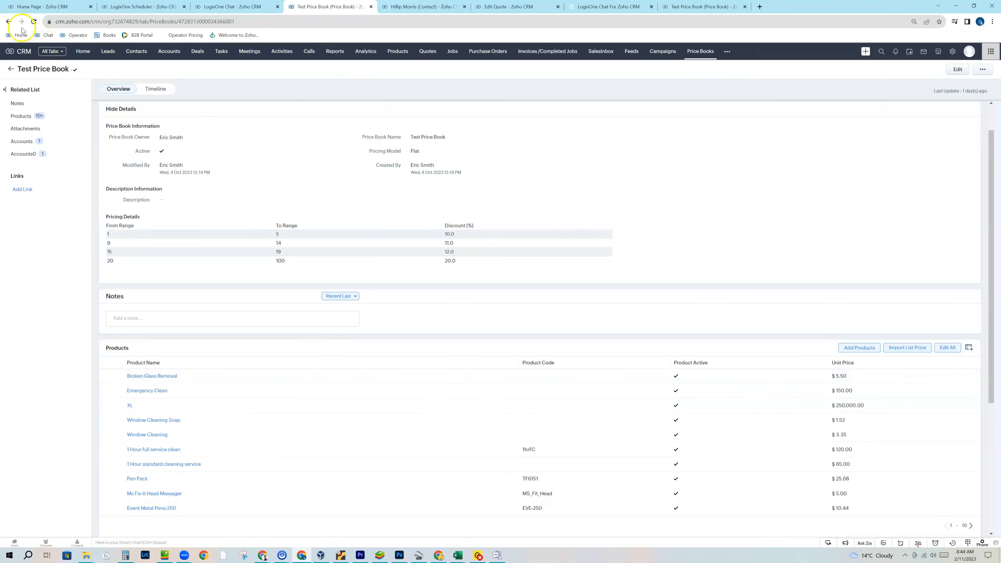
# Step: Return to the Liberty Hotel Tharamin account record and check its Price Book and Price Book0 fields
pyautogui.click(6, 22)
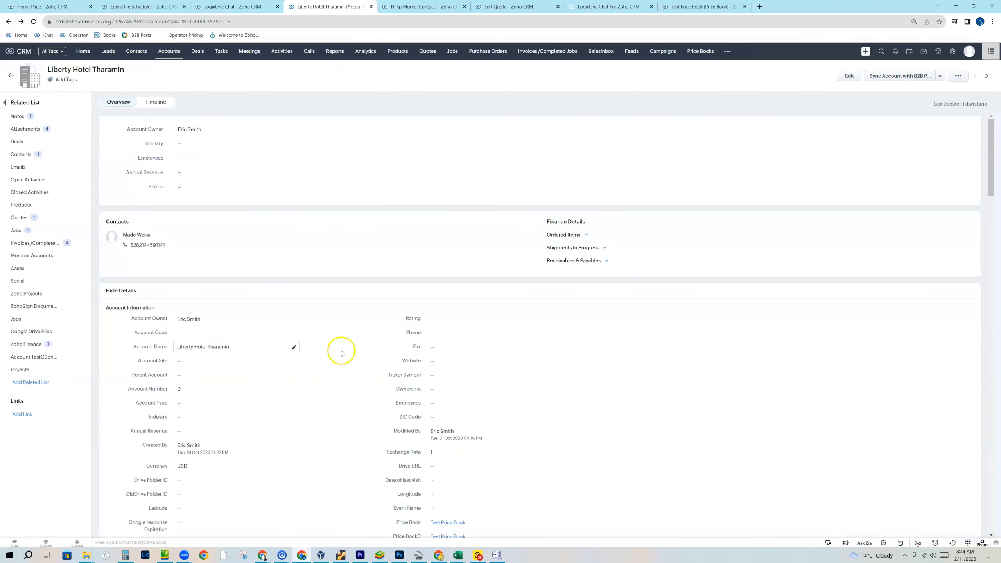
pyautogui.scroll(-1, 354, 366)
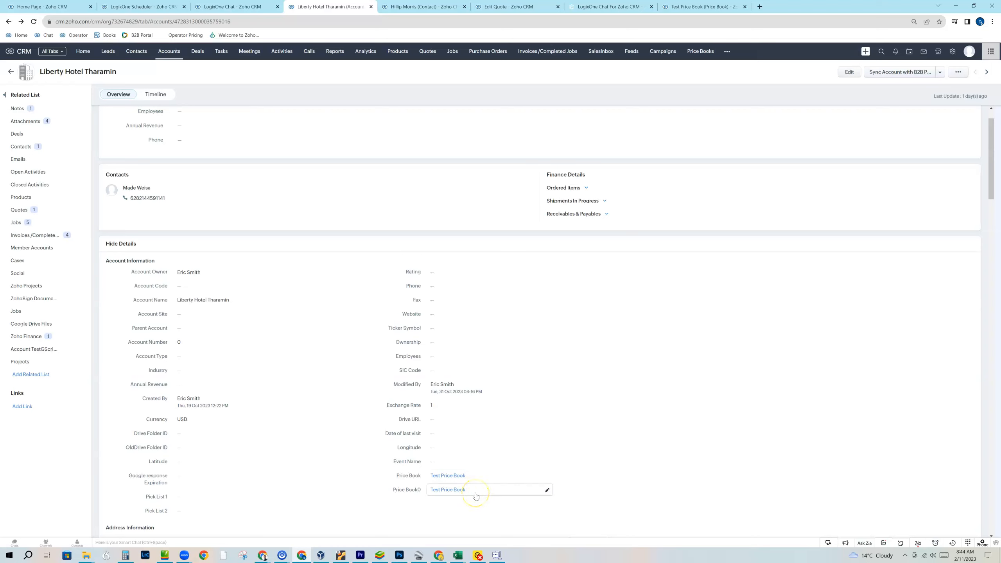
pyautogui.moveTo(459, 494)
# Step: Switch to the New Gate Quote being edited and review its account name and the quoted items' list prices
pyautogui.click(498, 8)
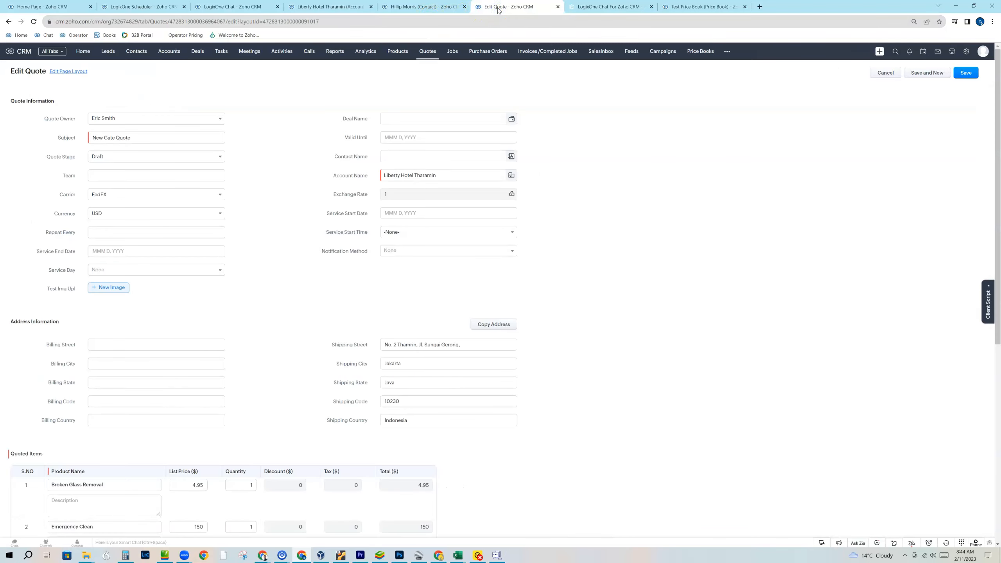
pyautogui.scroll(-2, 276, 242)
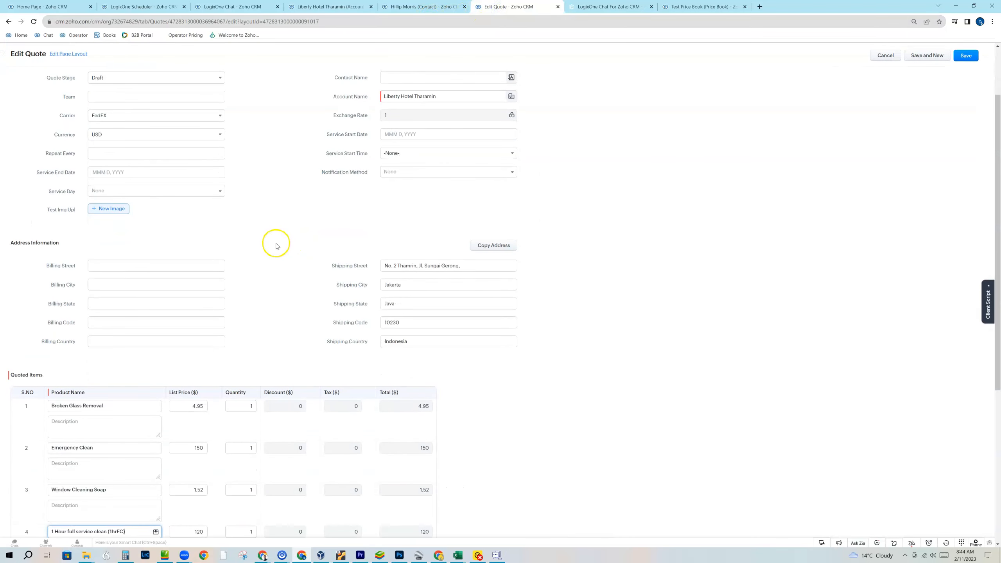
pyautogui.scroll(-1, 274, 246)
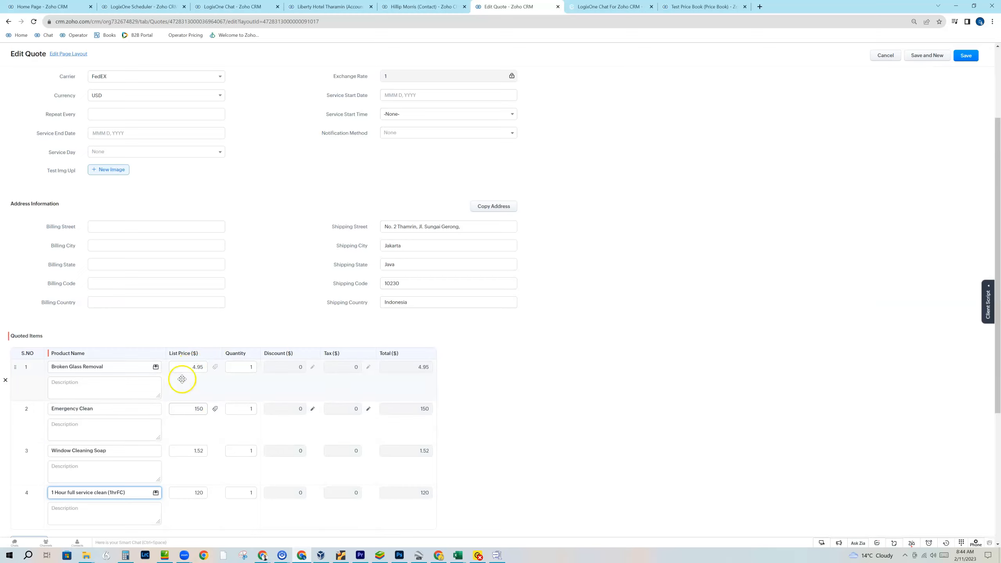
pyautogui.click(215, 367)
pyautogui.scroll(2, 734, 283)
pyautogui.scroll(2, 734, 283)
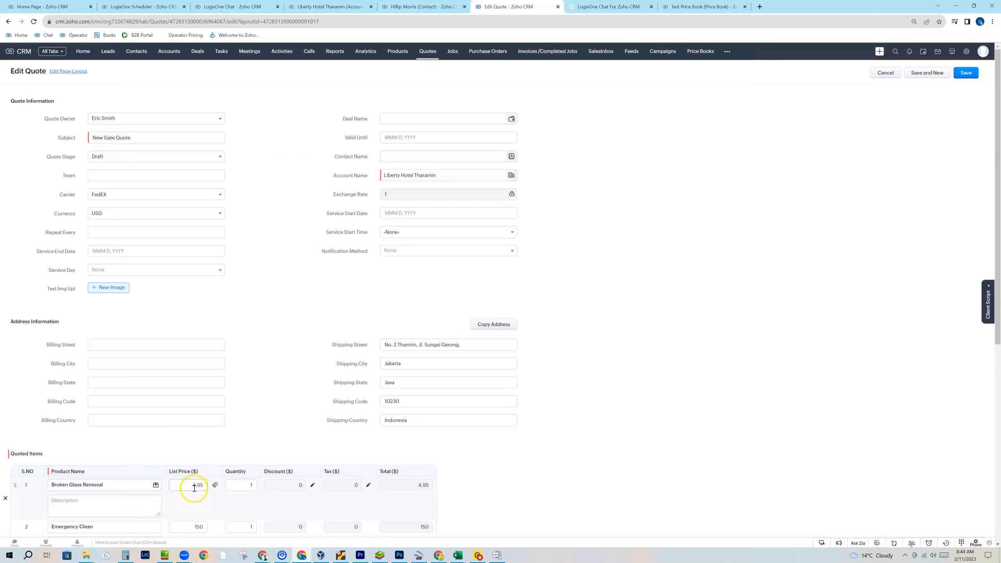
pyautogui.click(546, 70)
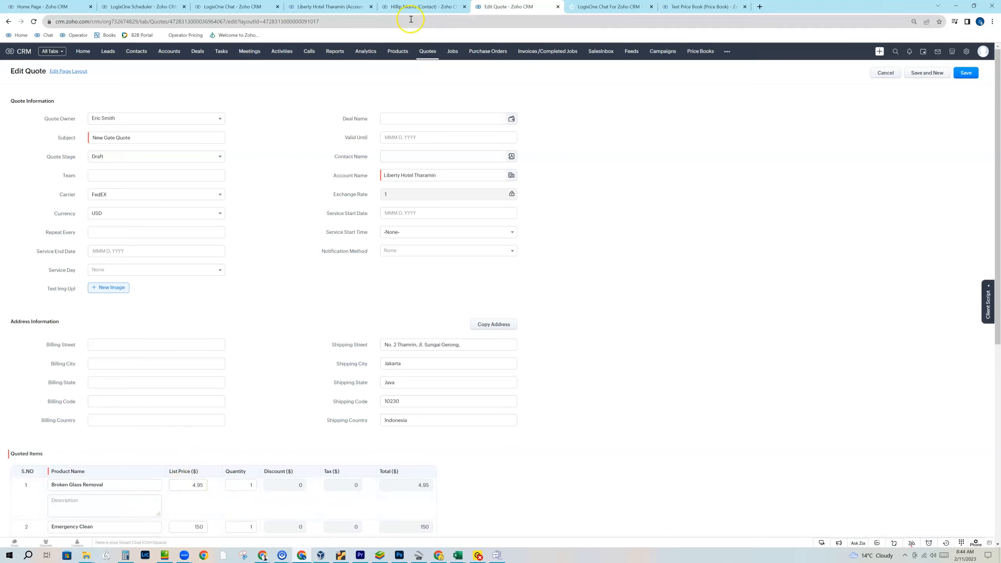
# Step: Save the New Gate Quote, run Update List Price on it, and dismiss the resulting message
pyautogui.click(966, 73)
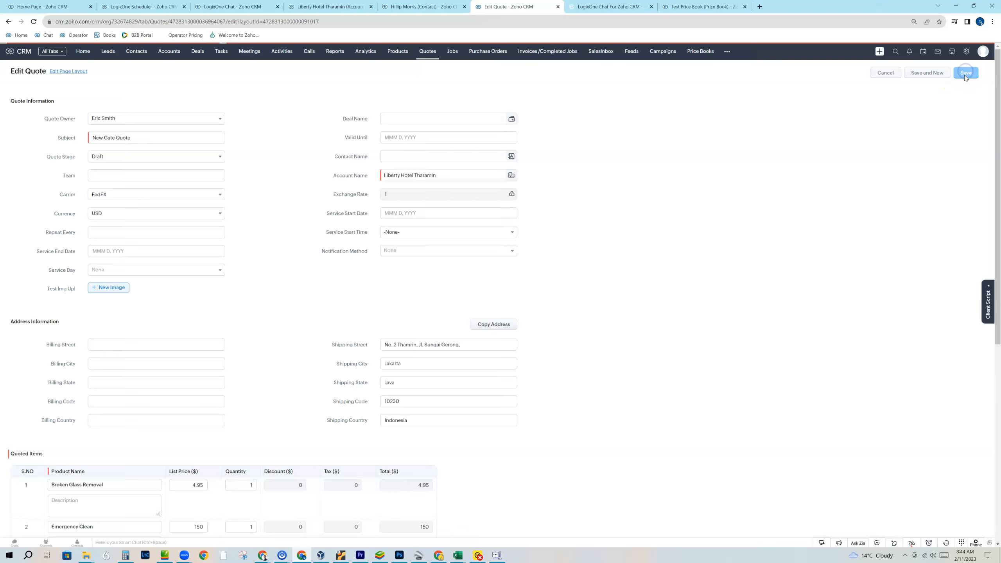
pyautogui.click(960, 82)
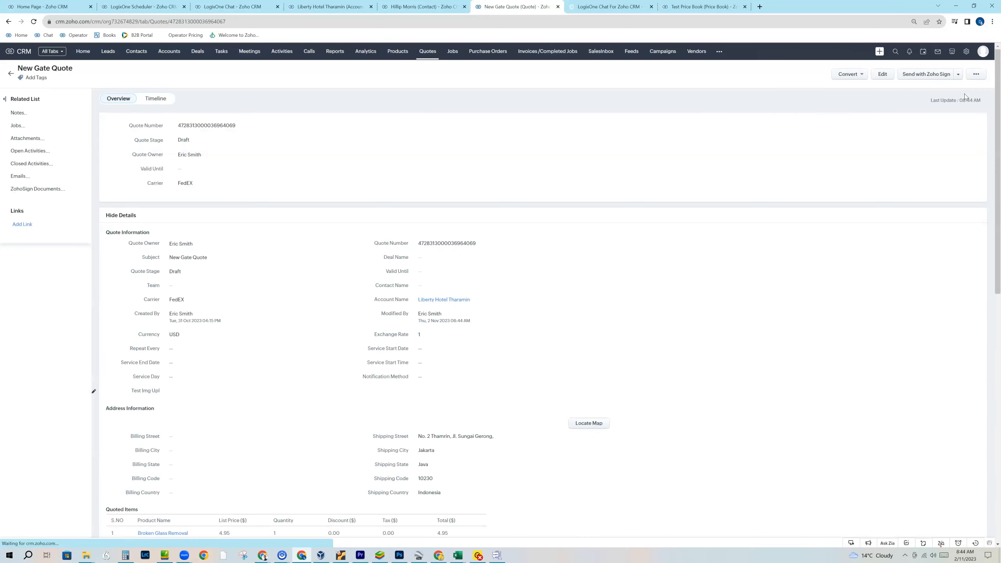
pyautogui.click(964, 75)
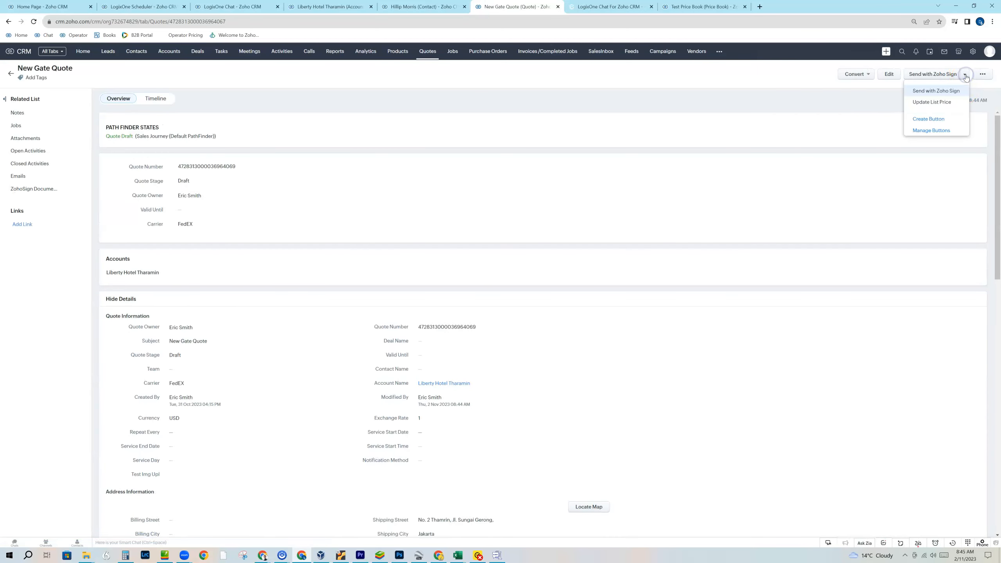
pyautogui.click(951, 103)
pyautogui.click(951, 103)
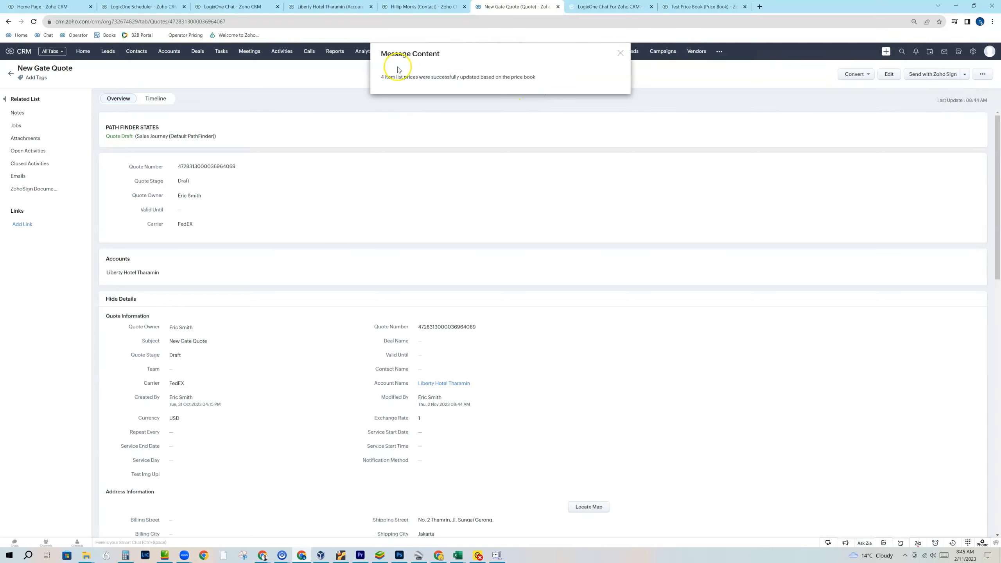
pyautogui.click(621, 55)
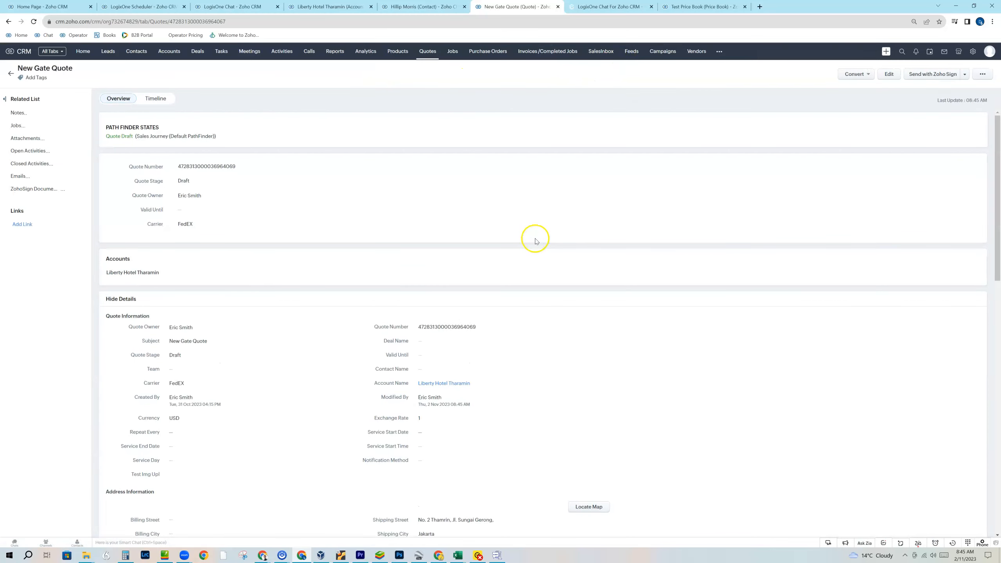
# Step: Compare the list prices of the New Gate Quote's quoted items with the list prices in Test Price Book
pyautogui.scroll(-6, 535, 240)
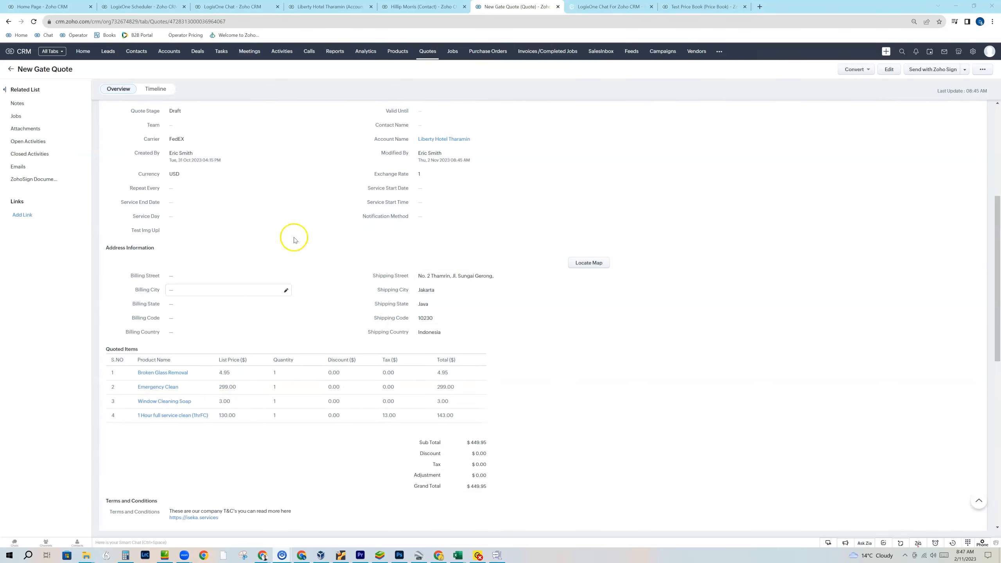
pyautogui.click(704, 8)
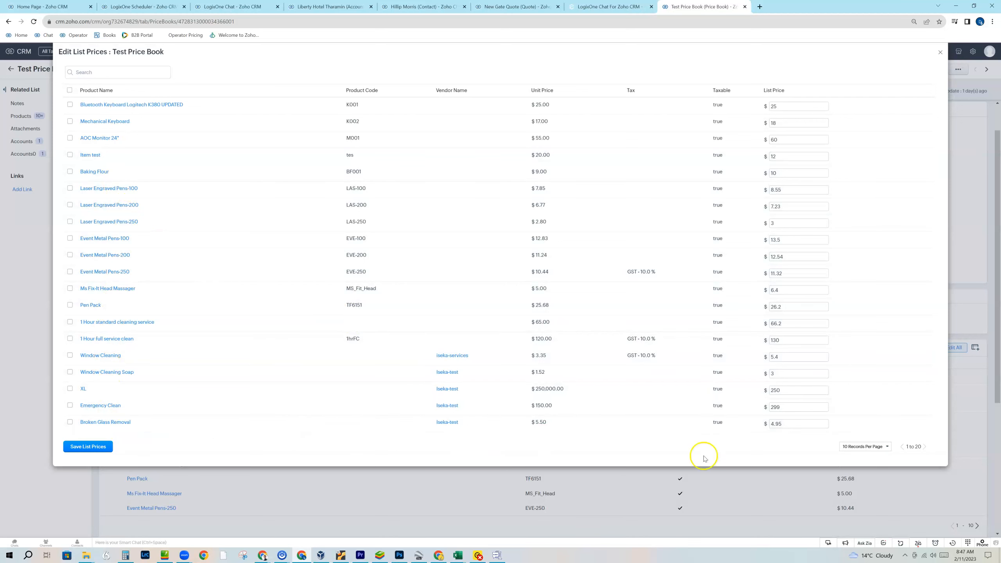
pyautogui.click(503, 8)
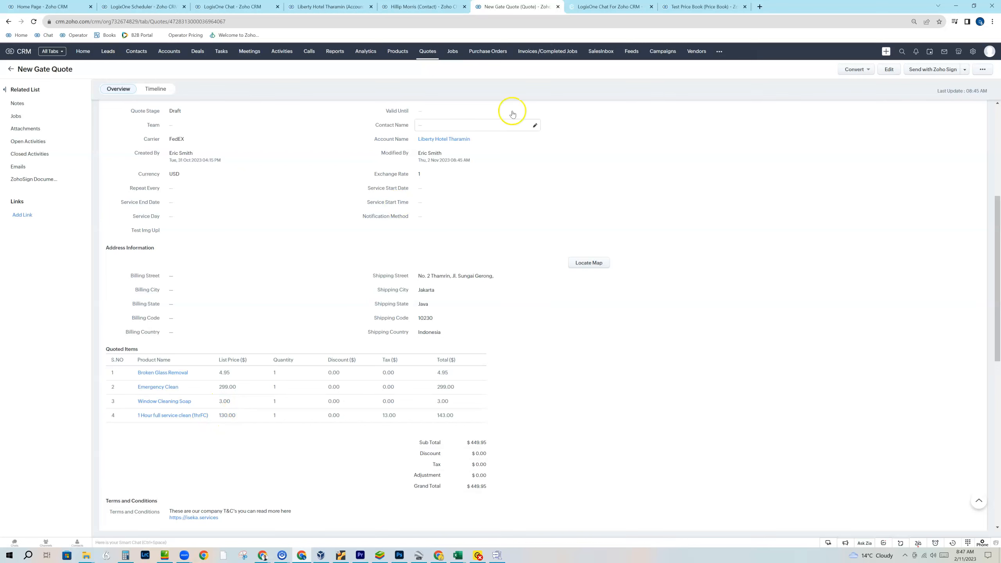
pyautogui.click(704, 7)
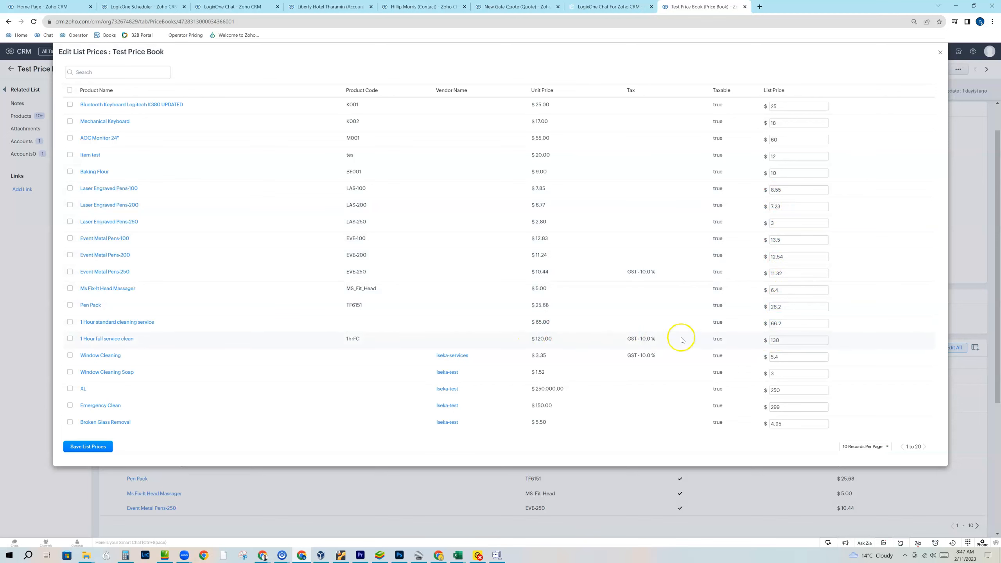
pyautogui.click(507, 10)
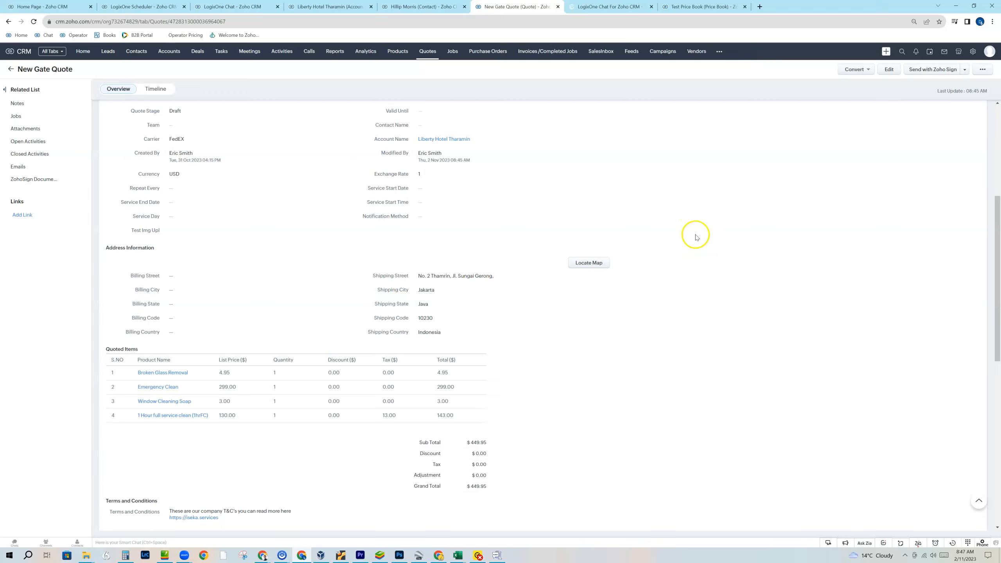
# Step: Check the price book assigned to the Liberty Hotel Tharamin account, and close Test Price Book's list price editor without saving
pyautogui.click(331, 4)
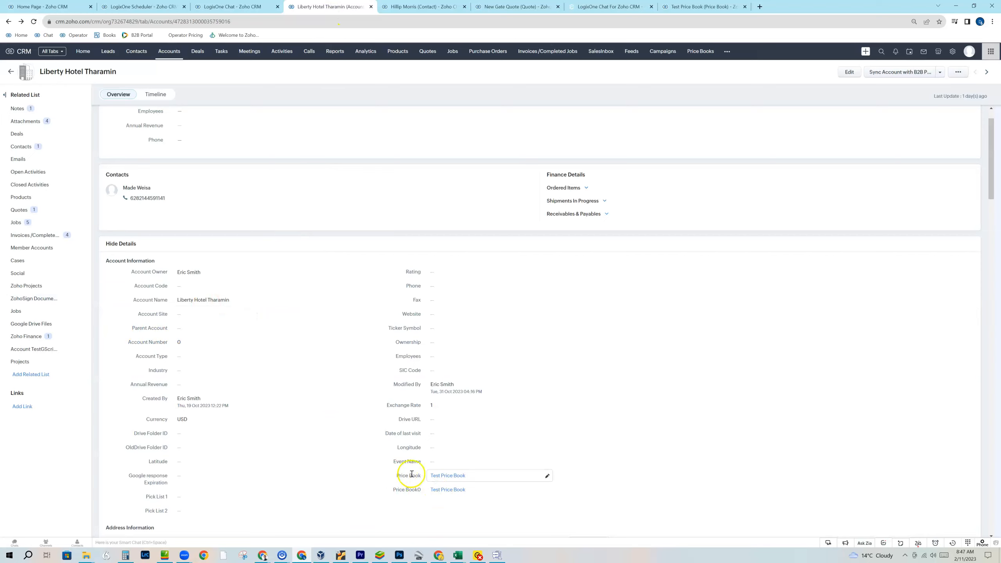
pyautogui.moveTo(457, 477)
pyautogui.click(692, 7)
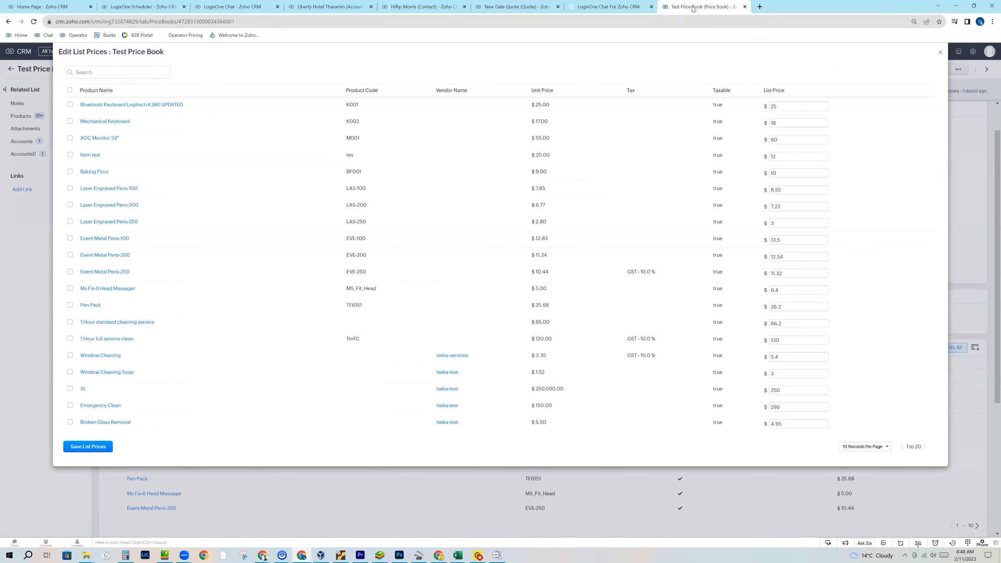
pyautogui.click(940, 53)
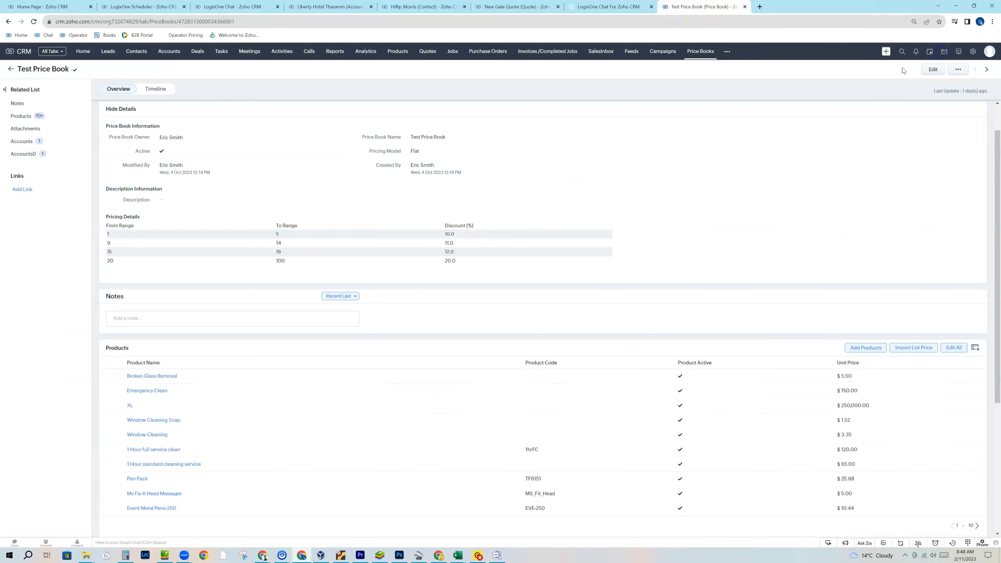
# Step: Open the Broken Glass Removal product from the New Gate Quote's quoted items and examine its unit price
pyautogui.click(525, 8)
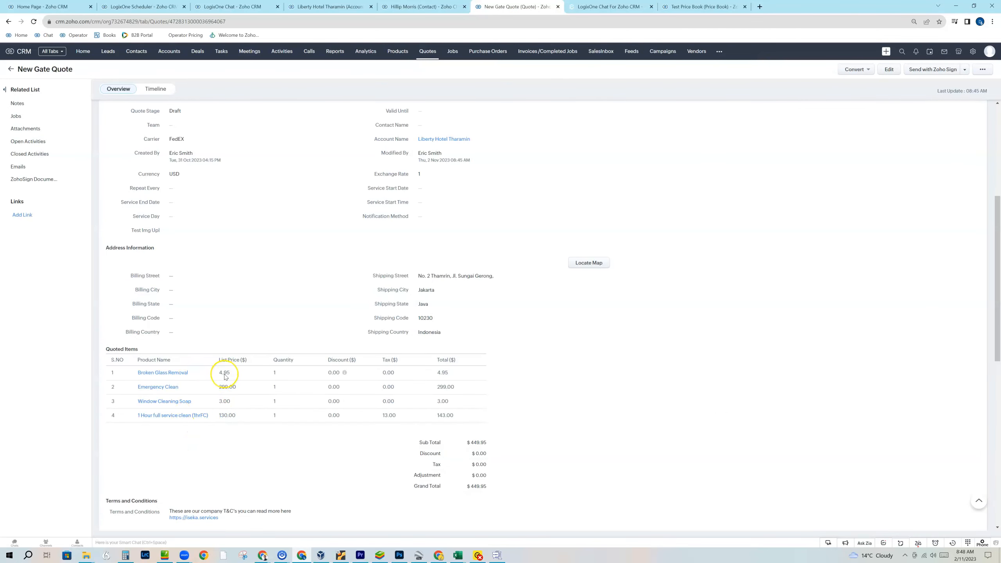
pyautogui.click(180, 373)
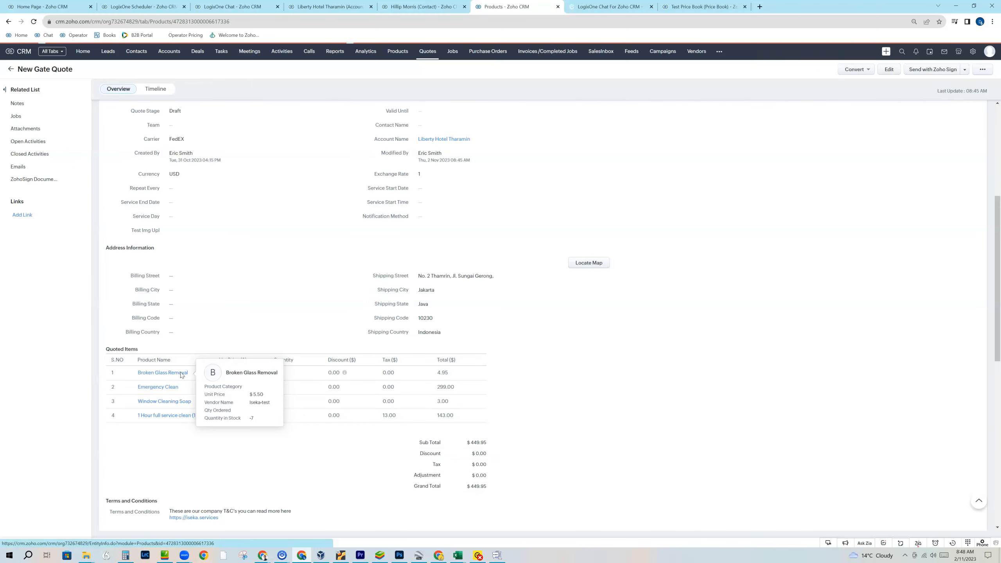
pyautogui.scroll(-4, 338, 299)
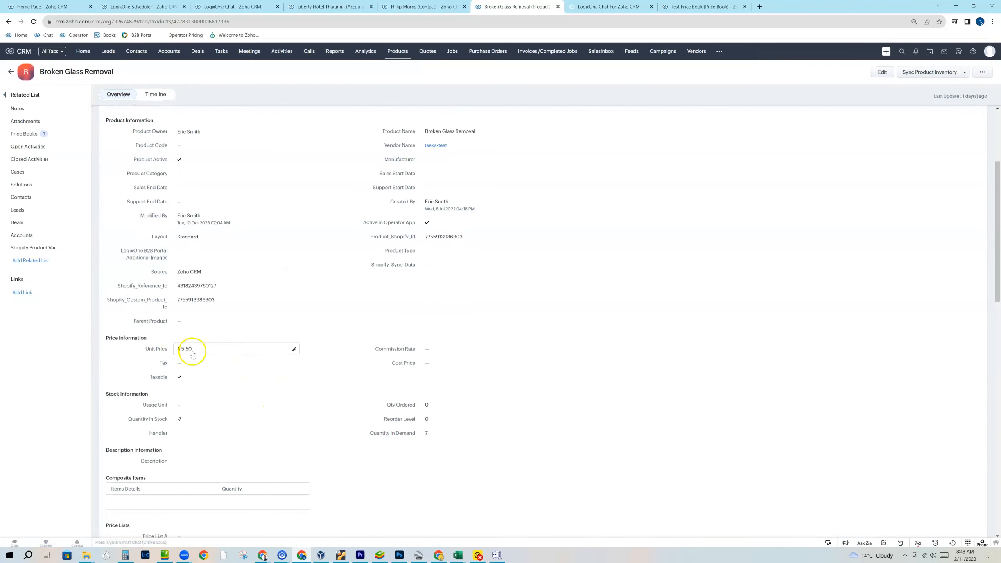
# Step: Return to the New Gate Quote and review its quoted items' list prices and the available Update List Price action
pyautogui.click(426, 7)
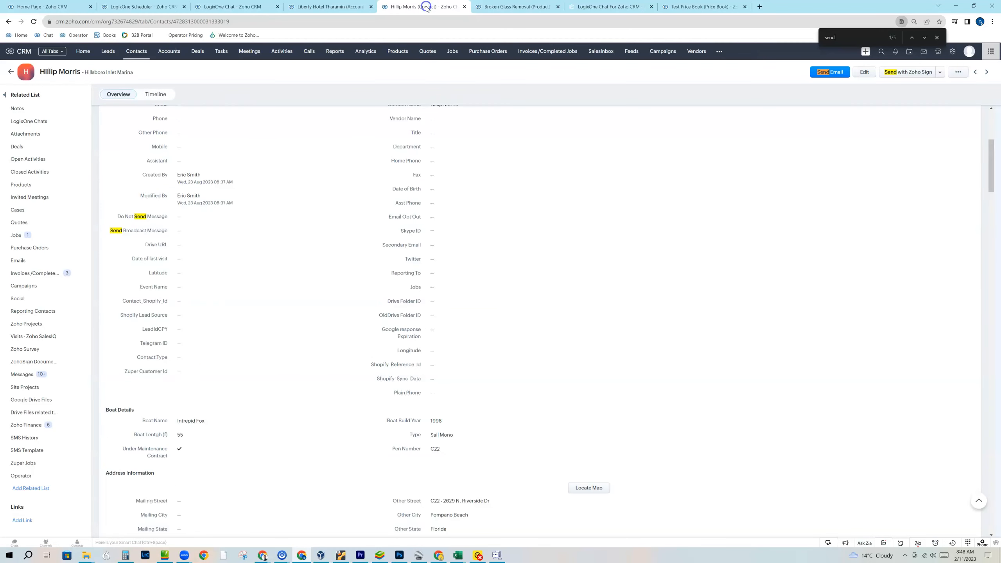
pyautogui.click(528, 7)
pyautogui.click(8, 22)
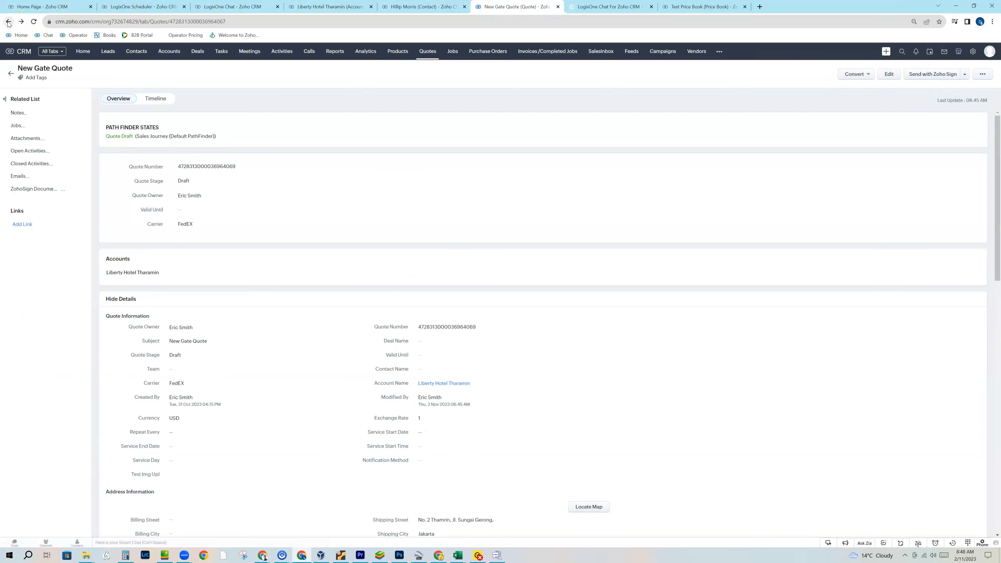
pyautogui.scroll(-4, 347, 396)
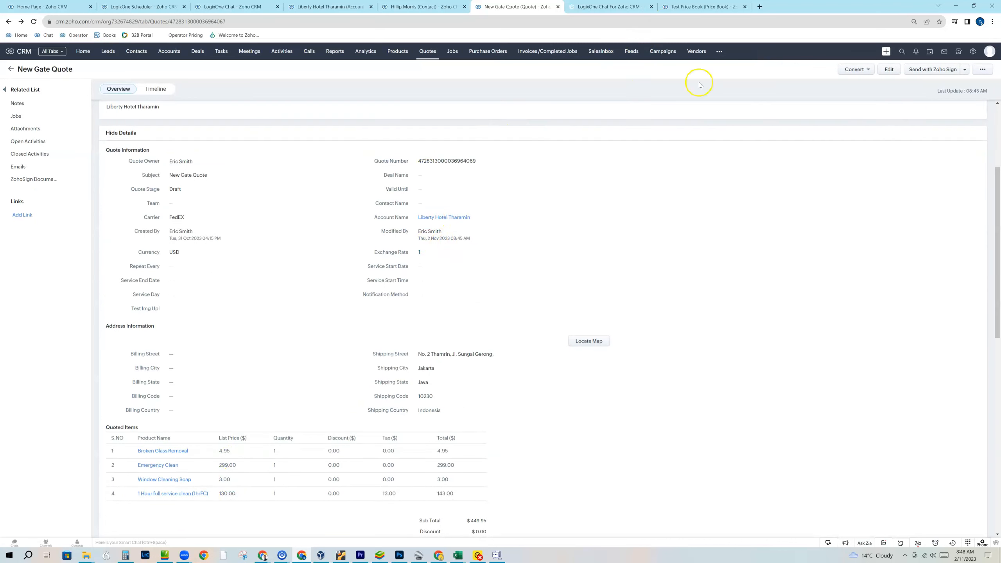
pyautogui.click(965, 69)
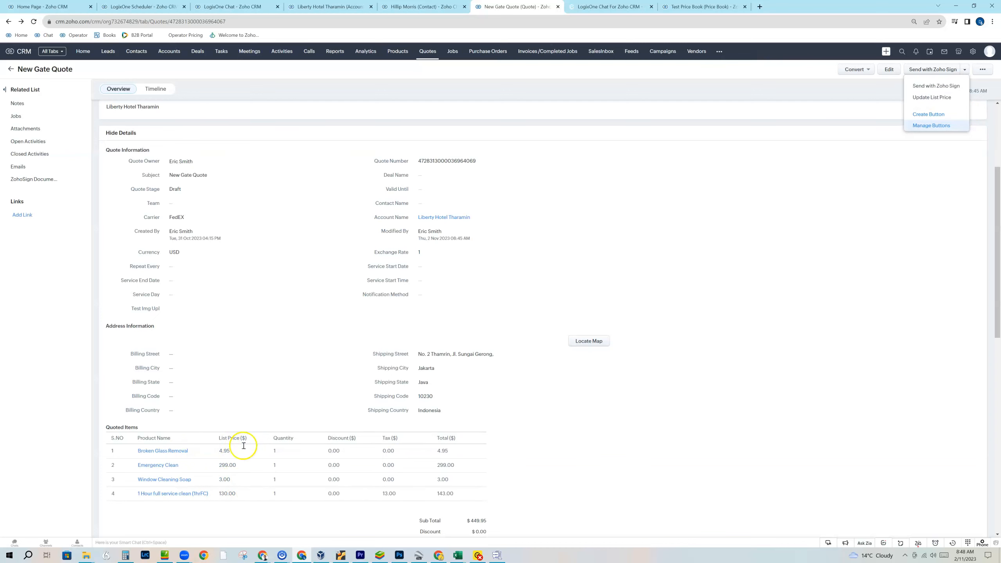
# Step: Review Test Price Book's pricing details, products and related accounts in its open record
pyautogui.click(690, 7)
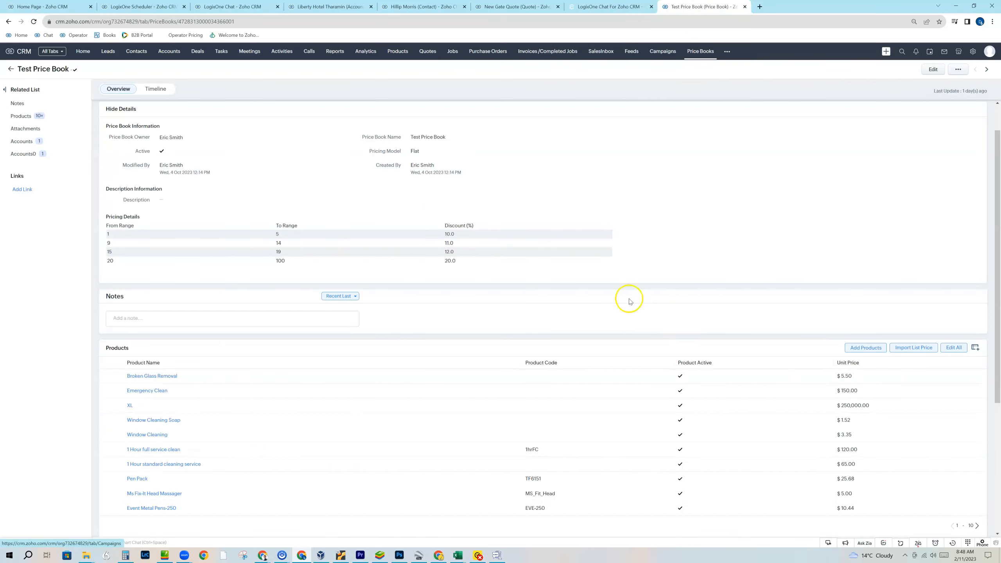
pyautogui.scroll(2, 571, 201)
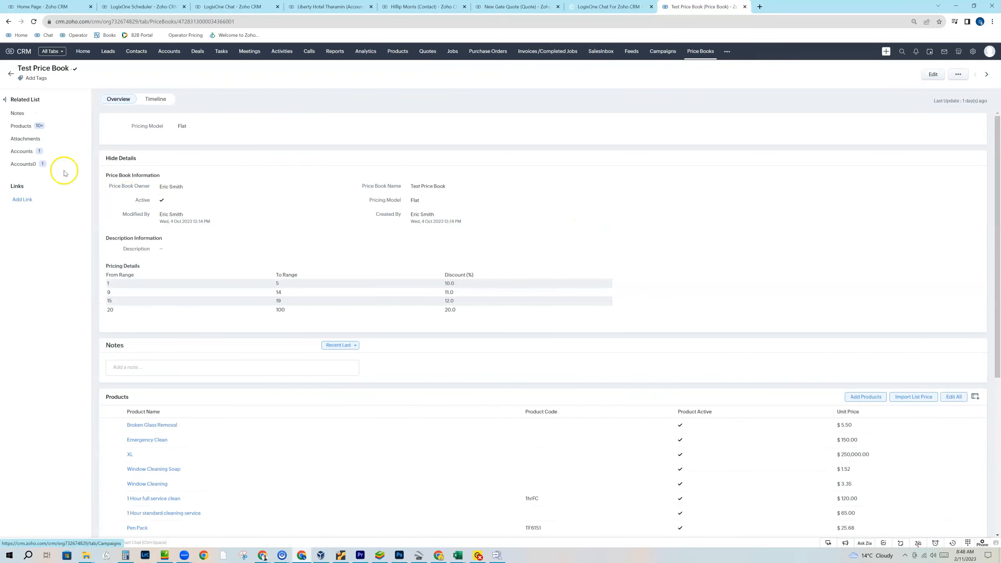
pyautogui.click(20, 153)
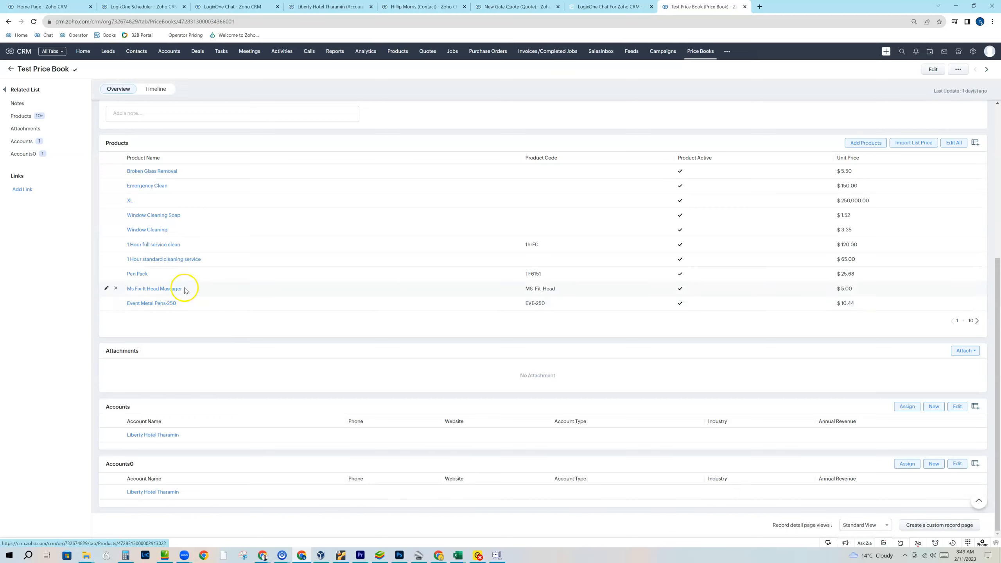
pyautogui.scroll(6, 276, 276)
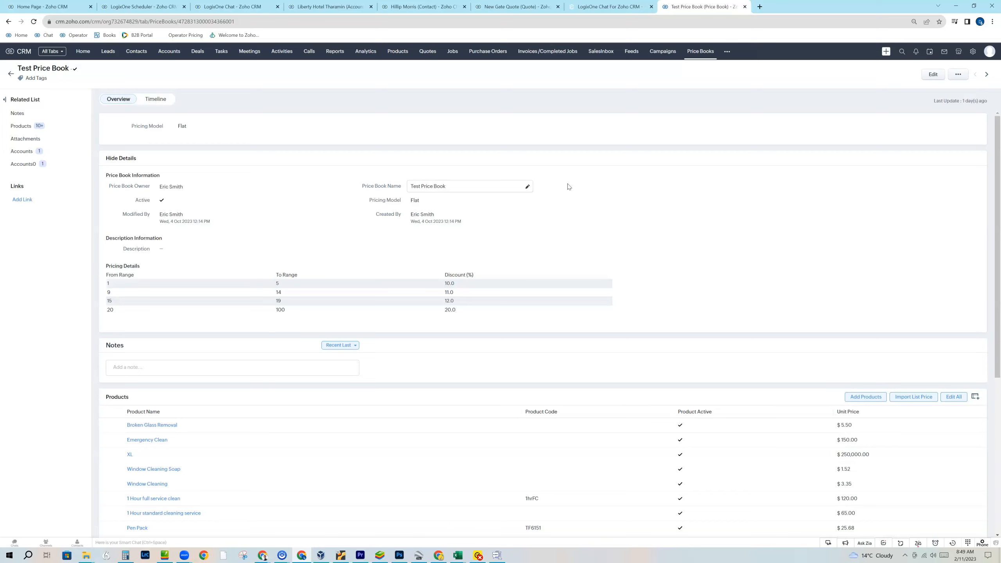
# Step: Open the list price import page for Test Price Book and cancel the import
pyautogui.click(620, 154)
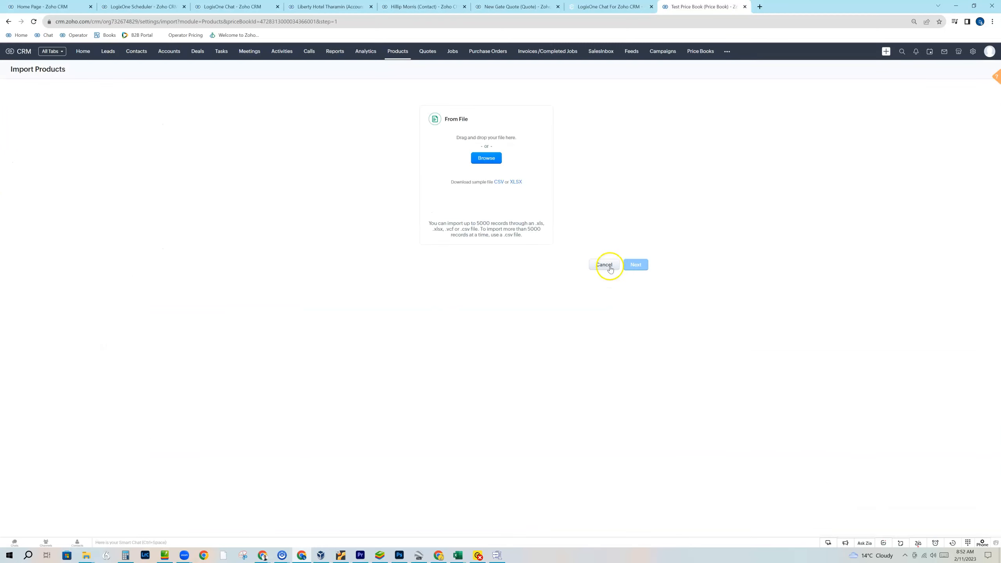
pyautogui.click(604, 264)
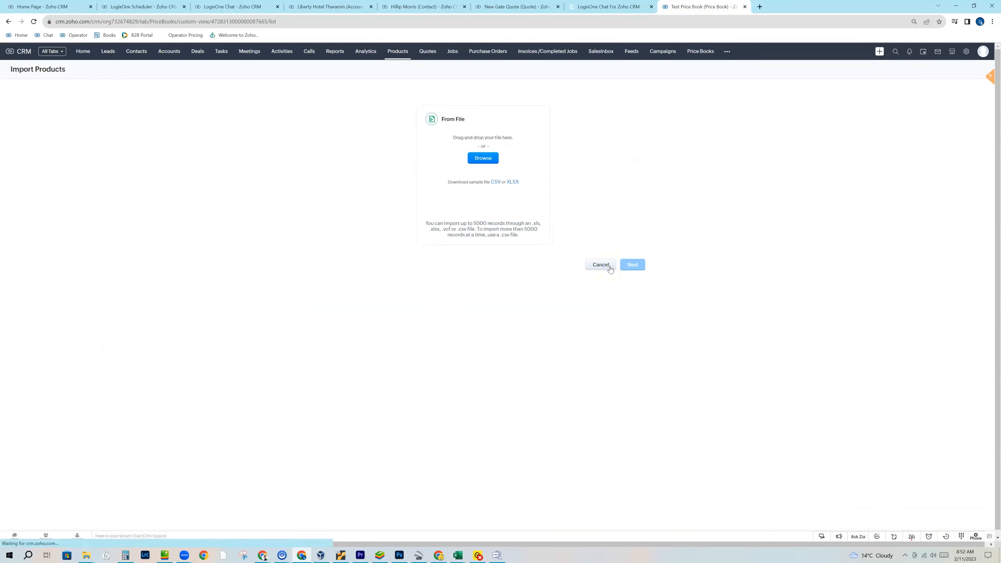